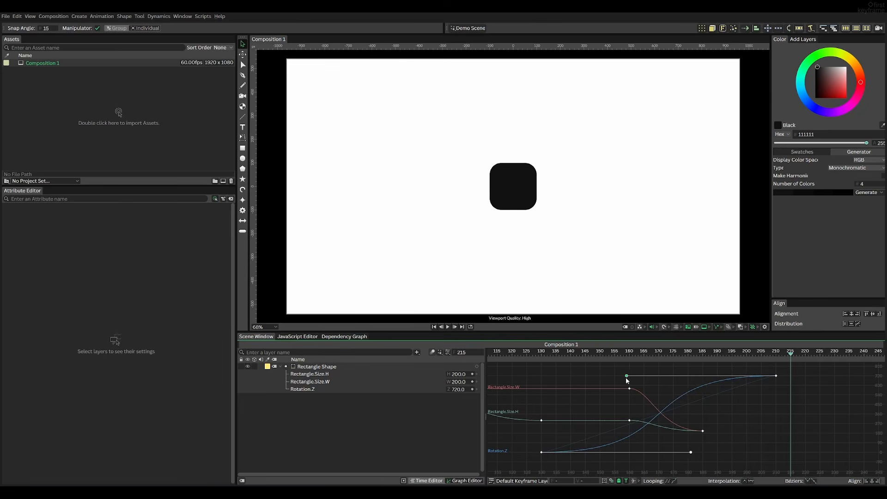
key("space")
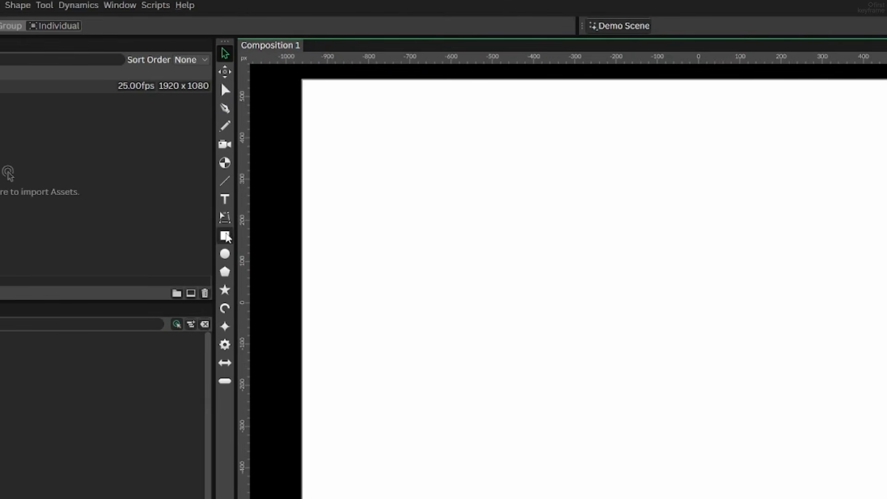
Add a rectangle shape to the composition and set the composition's frame rate to 60.
left_click(226, 237)
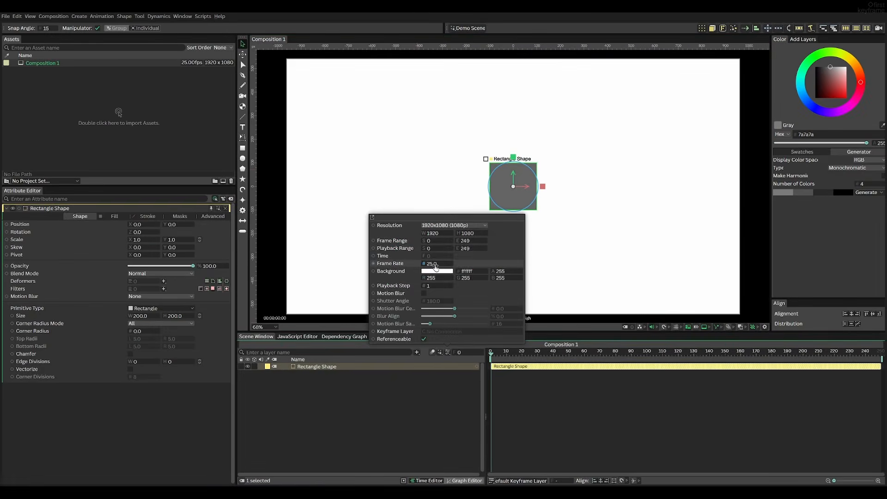
double_click(436, 264)
type("60")
key("Return")
Give the rectangle the hex colour 111111 and a corner radius of 50.
left_click(452, 187)
left_click(508, 187)
left_click(823, 135)
type("1")
type("1111")
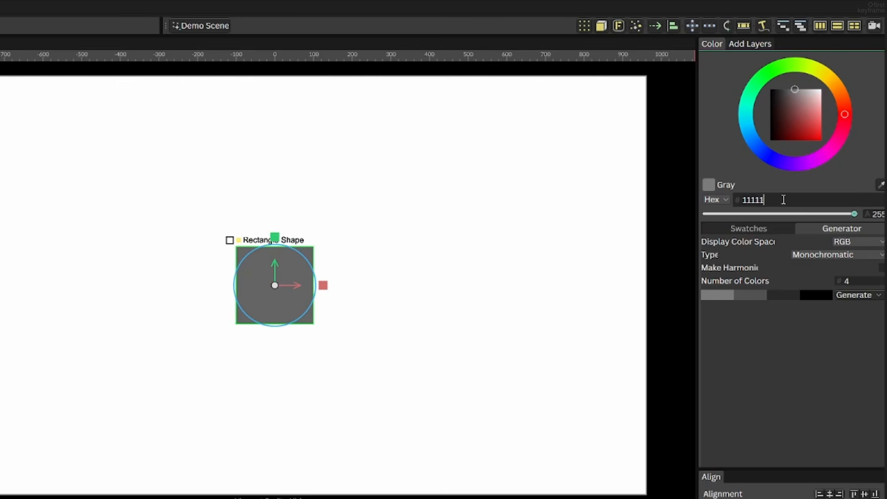
type("1")
key("Return")
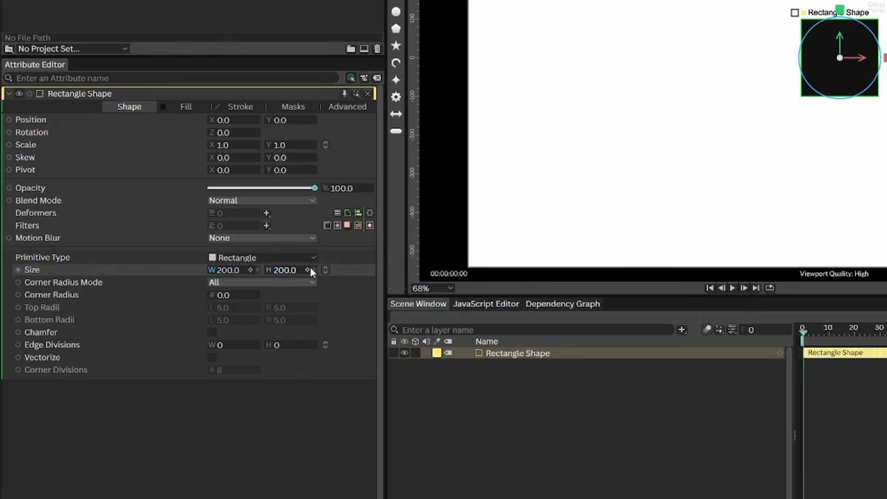
left_click_drag(224, 301, 258, 303)
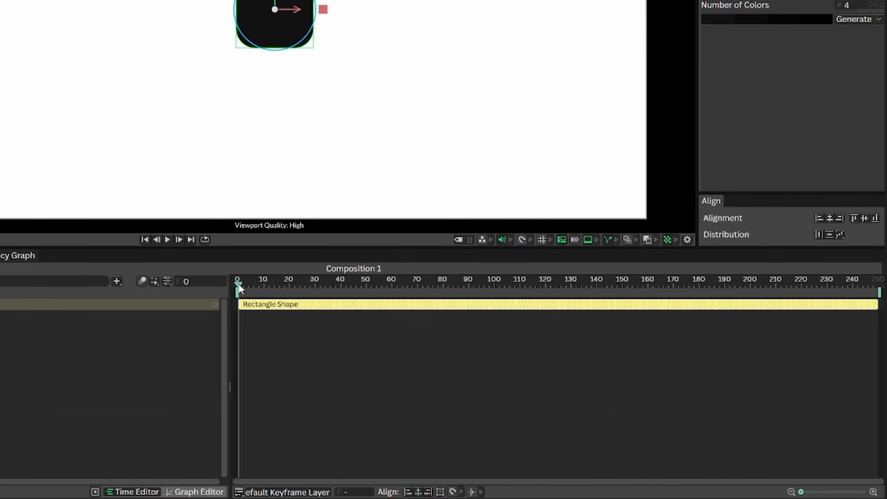
Set keyframes for the rectangle's width and height at frame 30.
left_click_drag(239, 289, 318, 294)
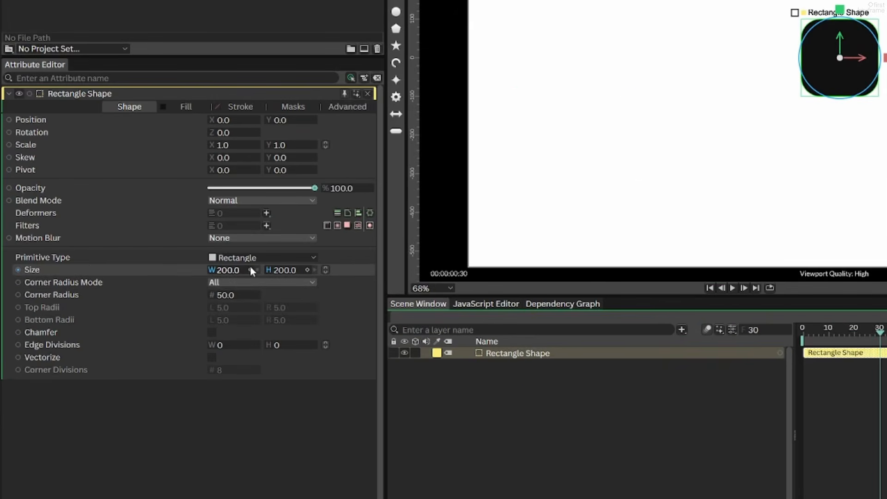
left_click(250, 270)
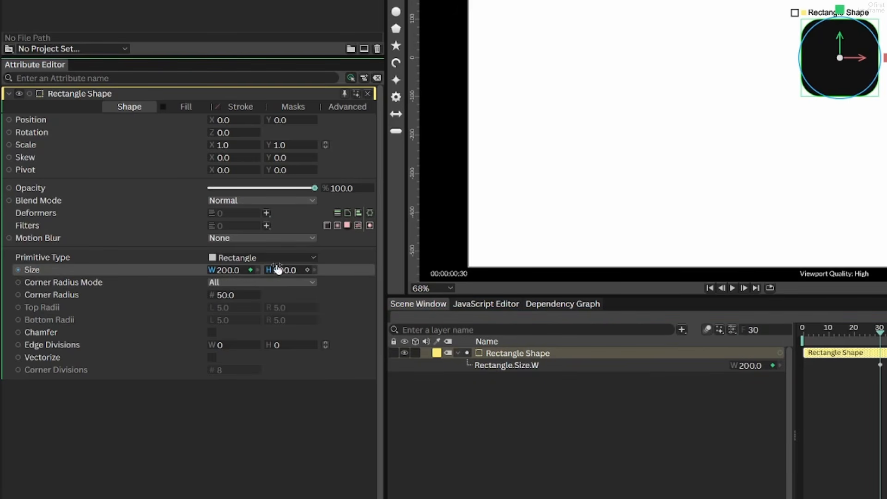
left_click(307, 270)
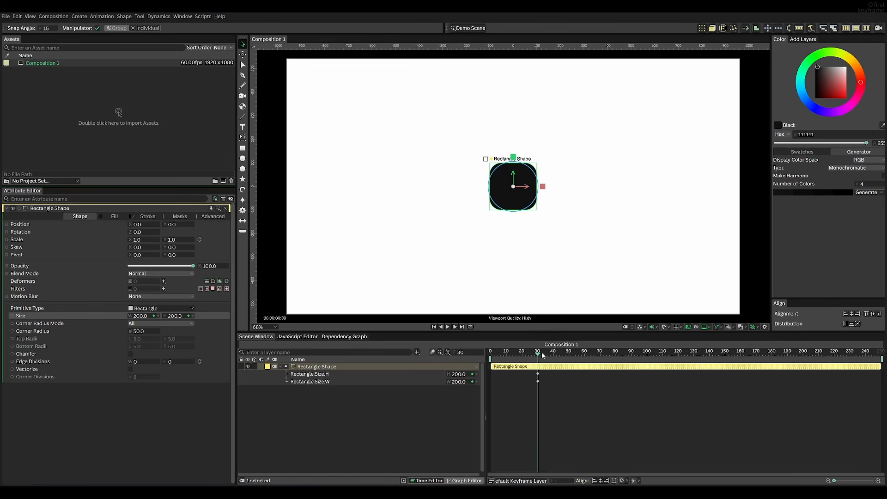
At frame 90, set the rectangle's width and height to 600, and preview the growth from frame 0.
left_click_drag(542, 352, 573, 350)
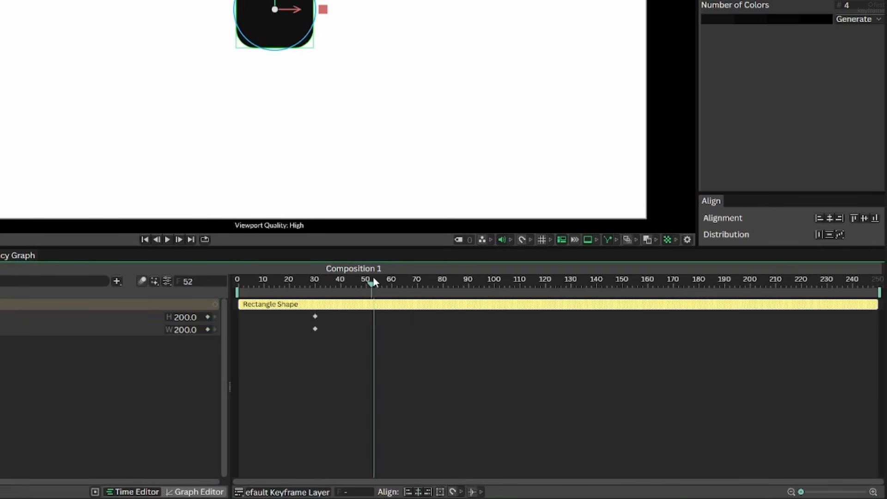
left_click_drag(374, 280, 470, 291)
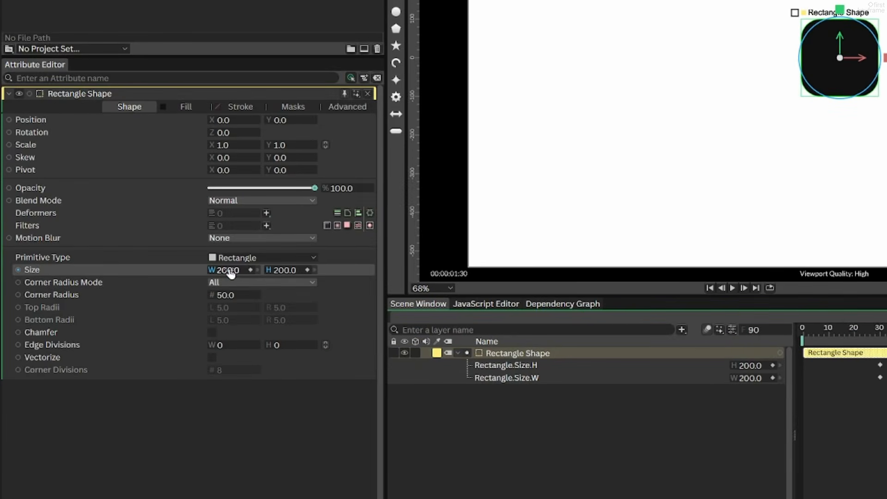
left_click_drag(232, 273, 431, 271)
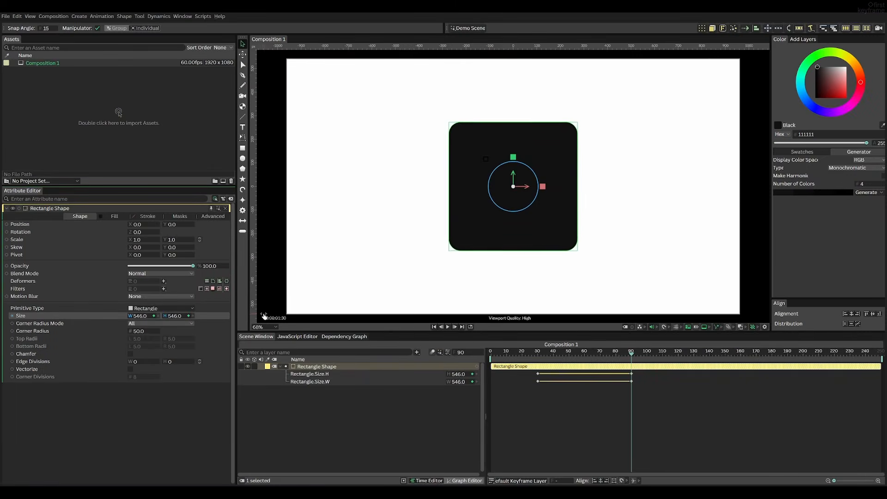
left_click_drag(265, 316, 283, 315)
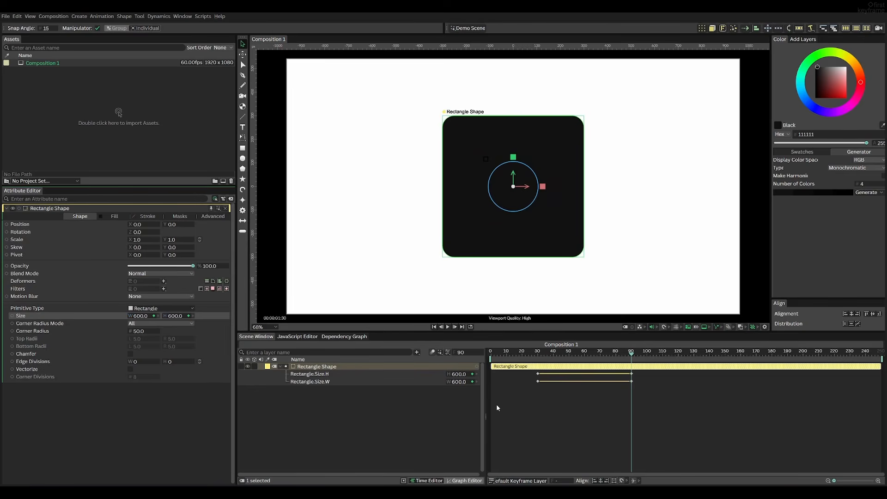
left_click_drag(589, 354, 487, 357)
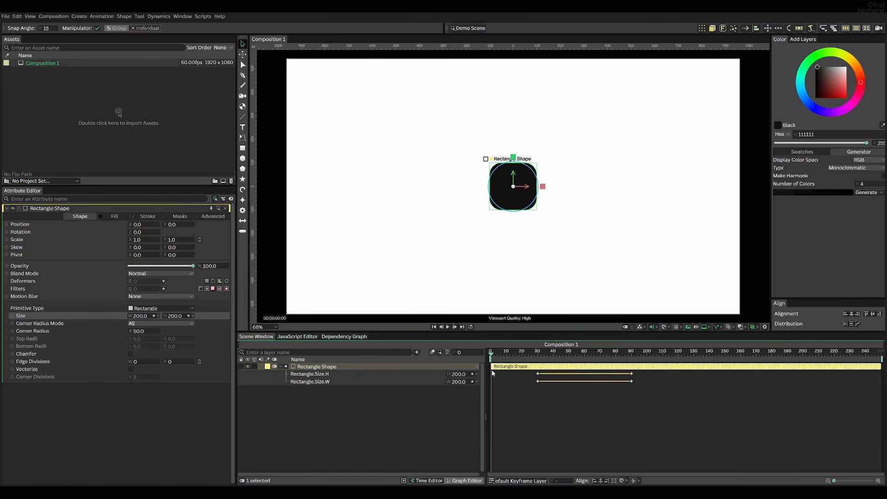
key("space")
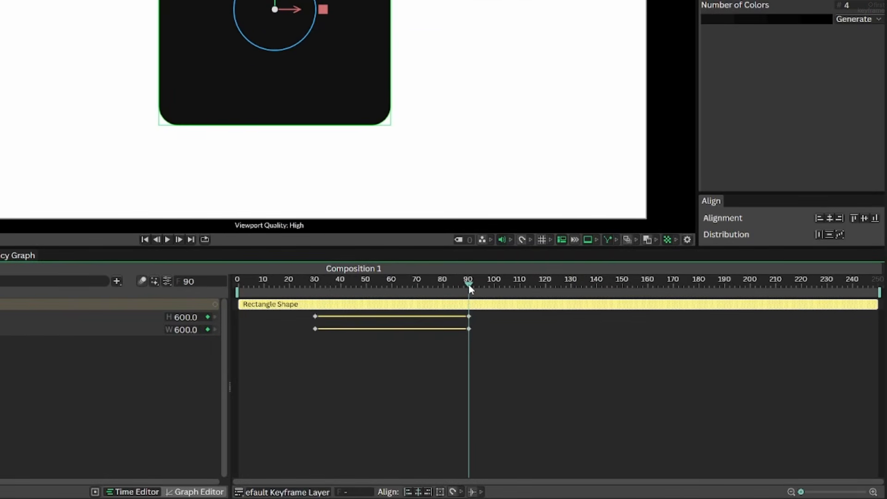
At frame 130, set the rectangle's height to 300.
left_click_drag(470, 288, 572, 288)
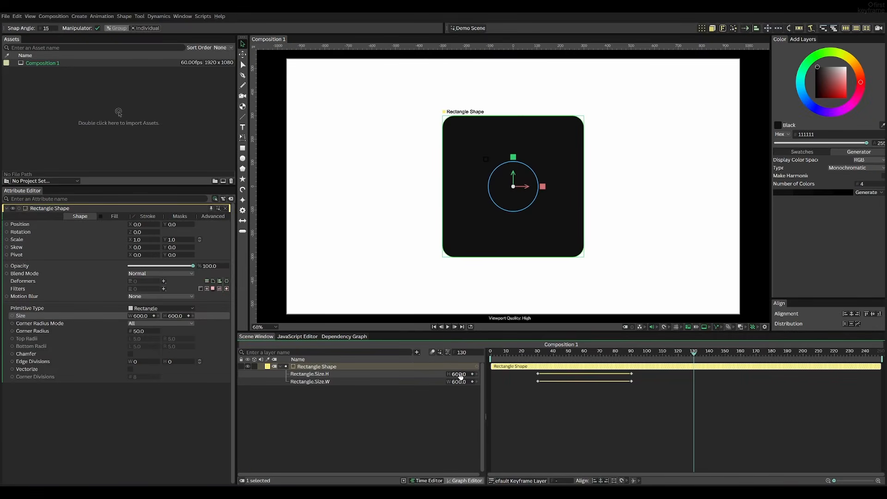
left_click_drag(188, 320, 228, 318)
left_click_drag(485, 374, 353, 382)
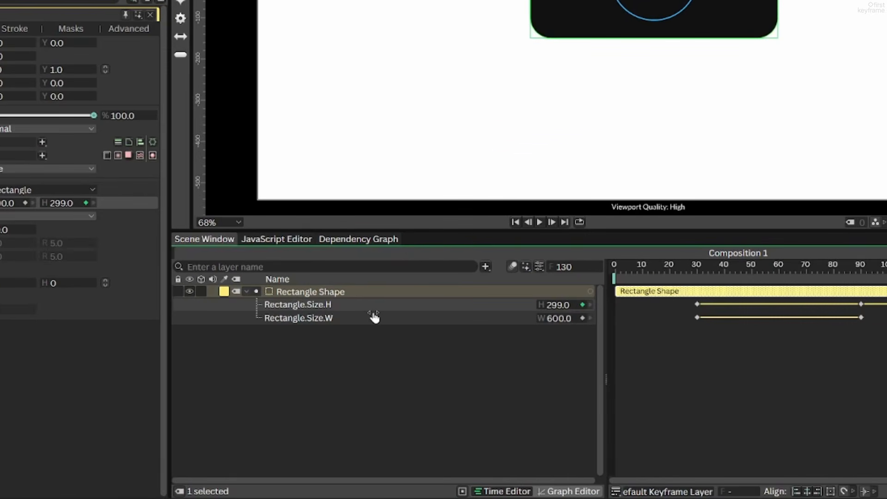
left_click_drag(373, 314, 373, 314)
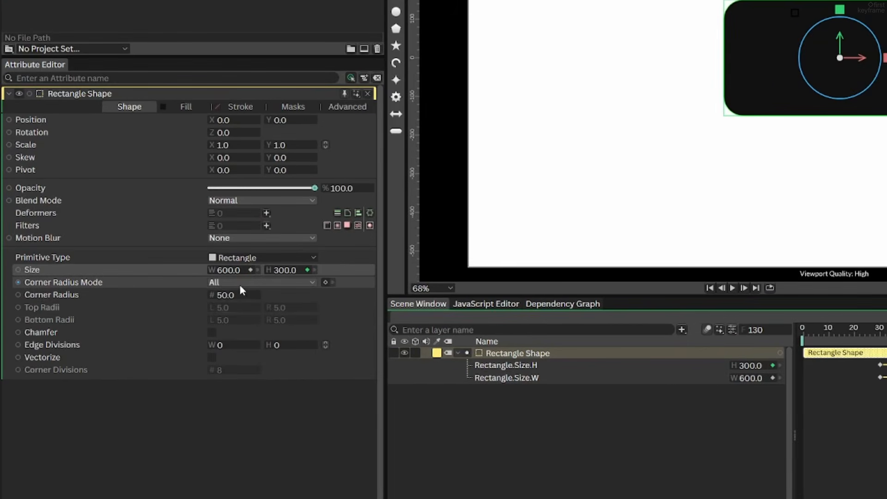
Try out a rotation of the rectangle, undo it, and set a rotation keyframe of 0 at frame 130.
left_click_drag(236, 134, 274, 136)
key("ctrl+z")
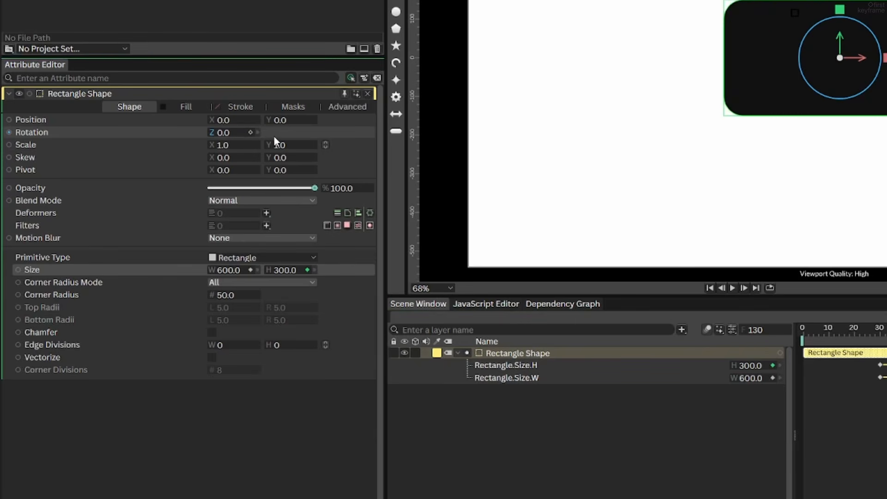
left_click(251, 133)
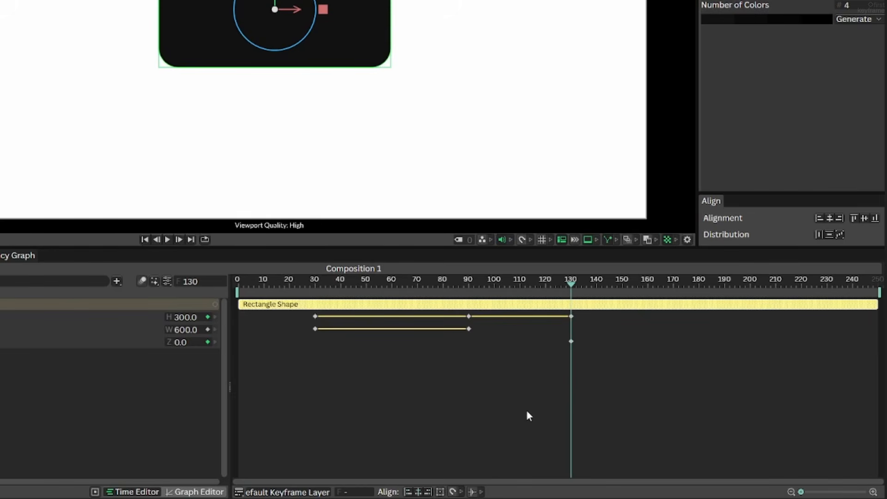
Set hold keyframes for the rectangle's current height and width at frame 160.
left_click_drag(595, 279, 648, 288)
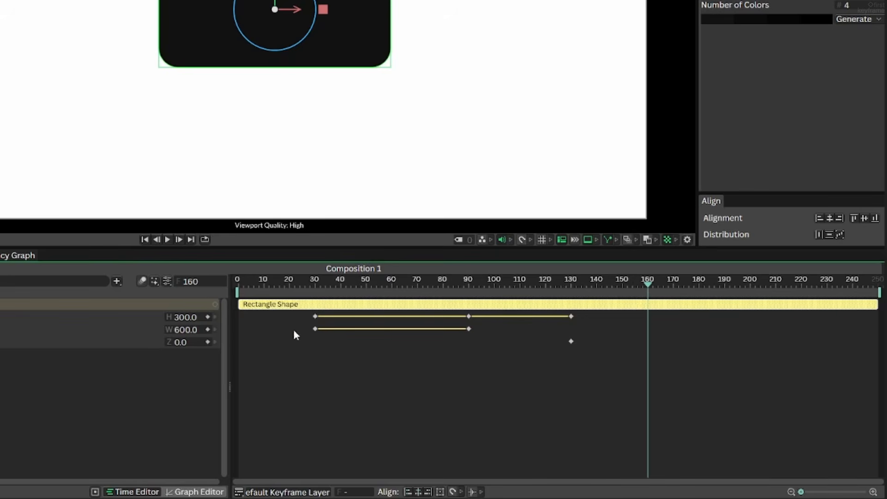
left_click(208, 318)
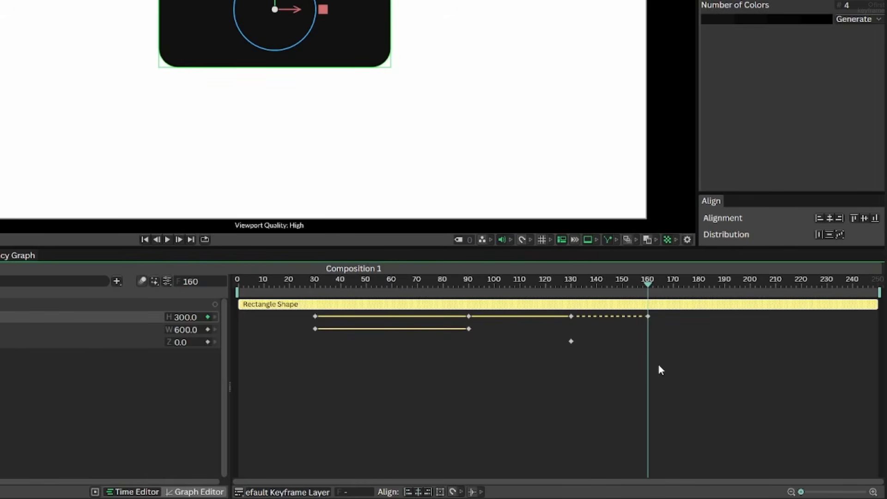
left_click(208, 330)
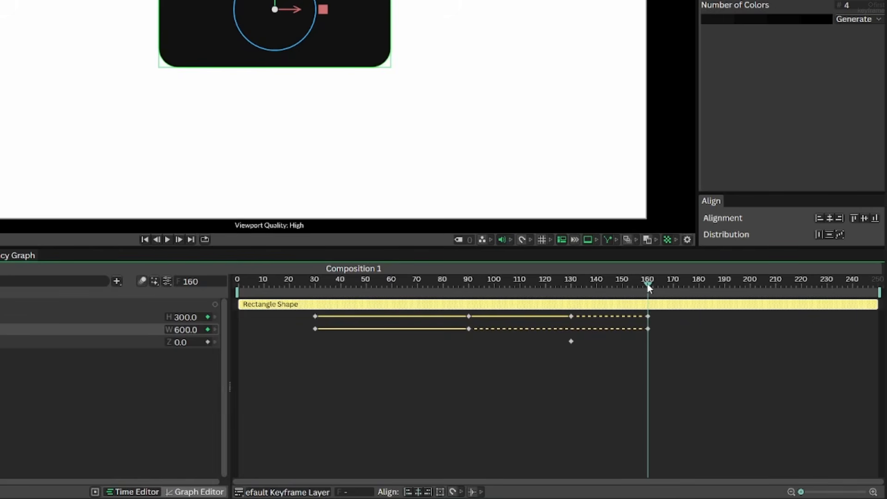
At frame 185, set the rectangle's height and width to 200.
left_click_drag(647, 283, 713, 290)
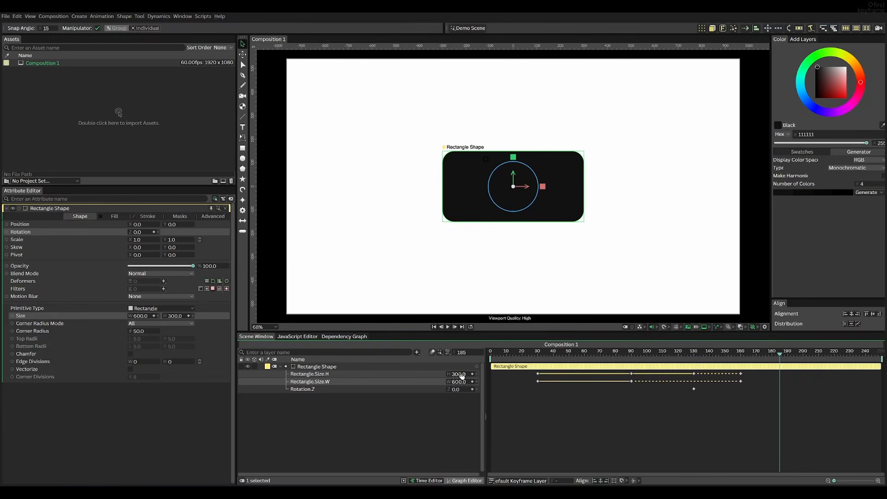
left_click(462, 375)
type("200")
key("Return")
left_click(465, 380)
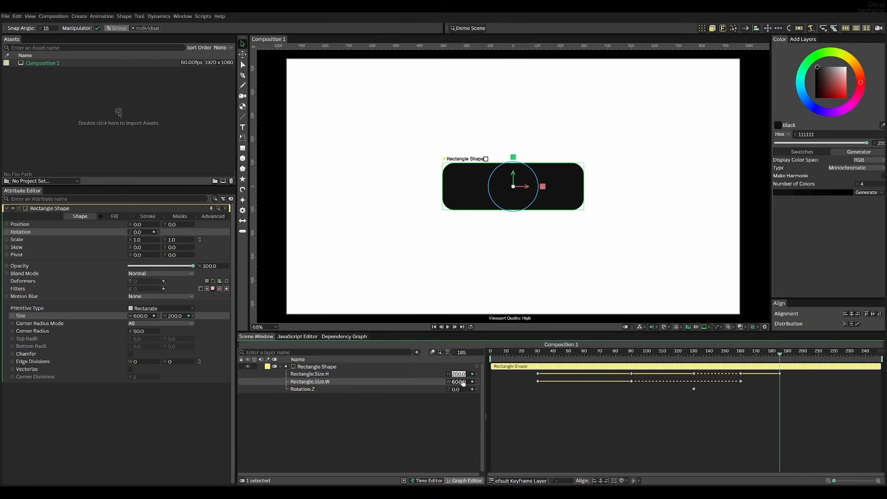
type("200")
key("Return")
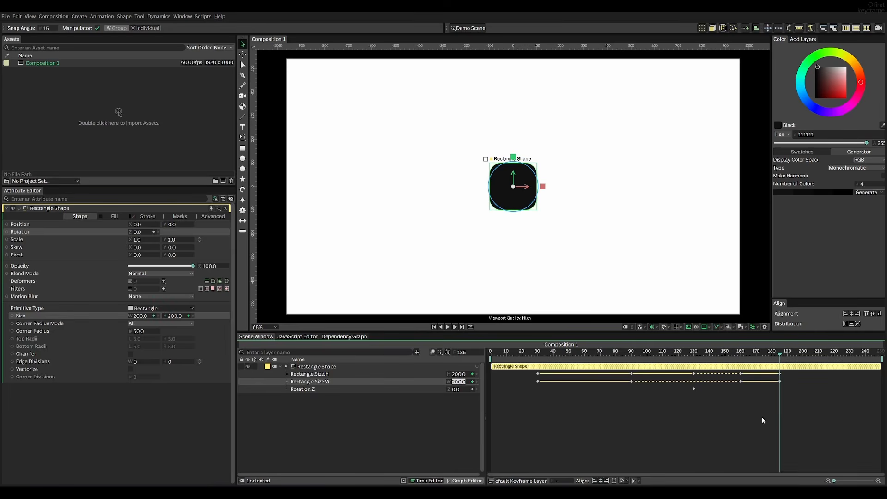
Move the current time to frame 210.
mouse_move(775, 355)
left_mouse_down()
mouse_move(522, 349)
mouse_move(780, 352)
left_mouse_up()
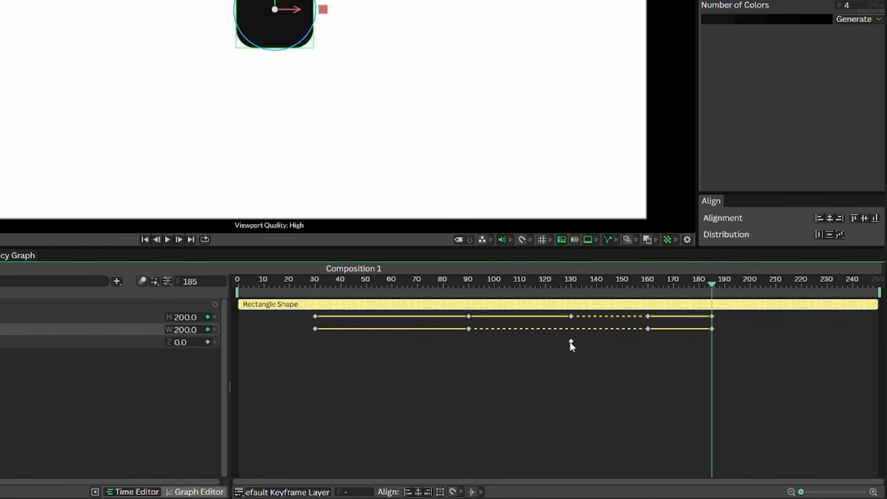
left_click(572, 285)
left_click_drag(573, 287, 779, 290)
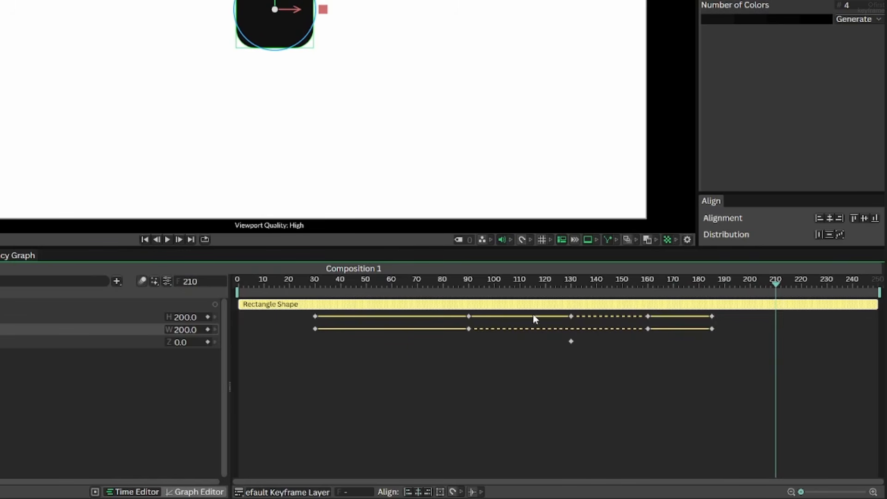
left_click_drag(191, 346, 409, 344)
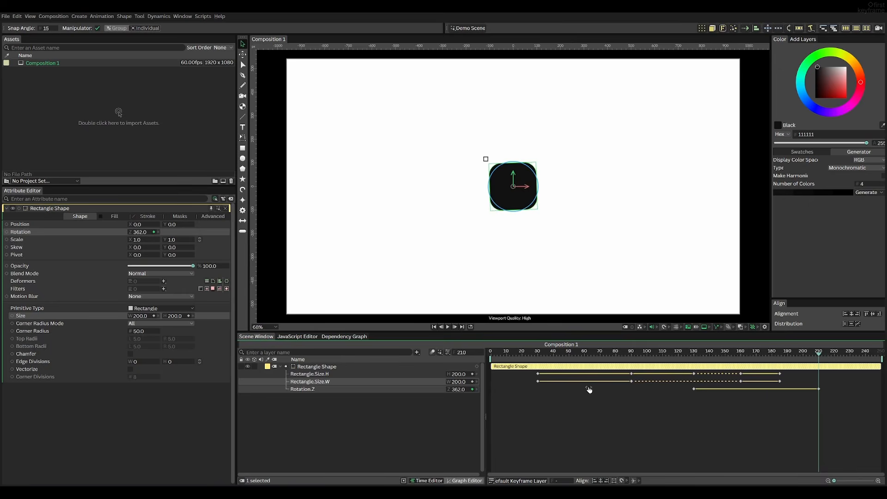
left_click_drag(589, 389, 714, 386)
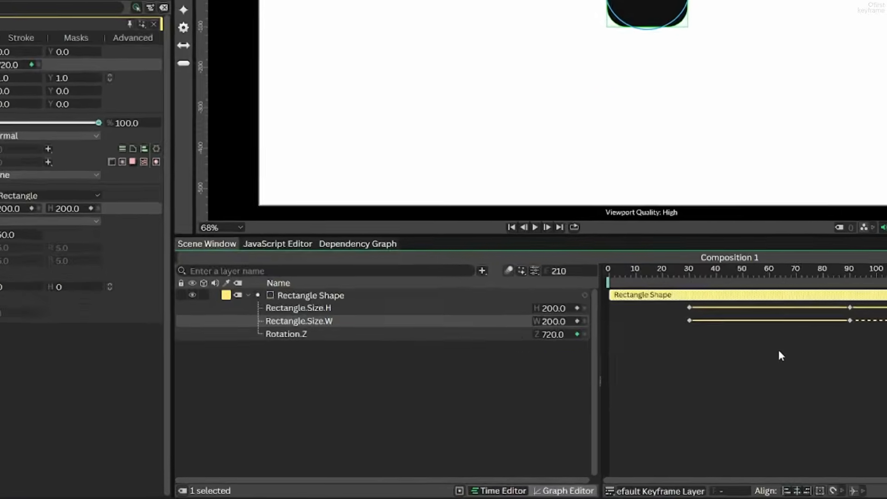
key("ctrl+z")
Set the rectangle's Z rotation to 720 at frame 210, and deselect the shape.
left_click(571, 333)
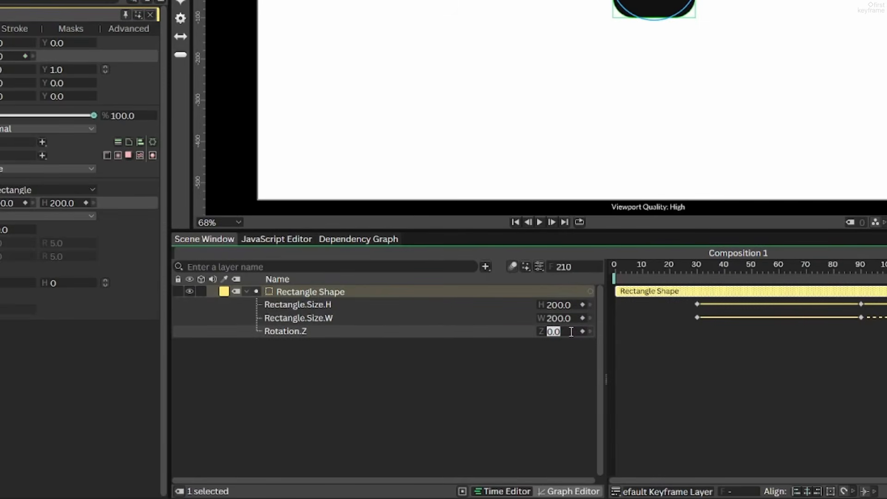
type("360*2")
key("Return")
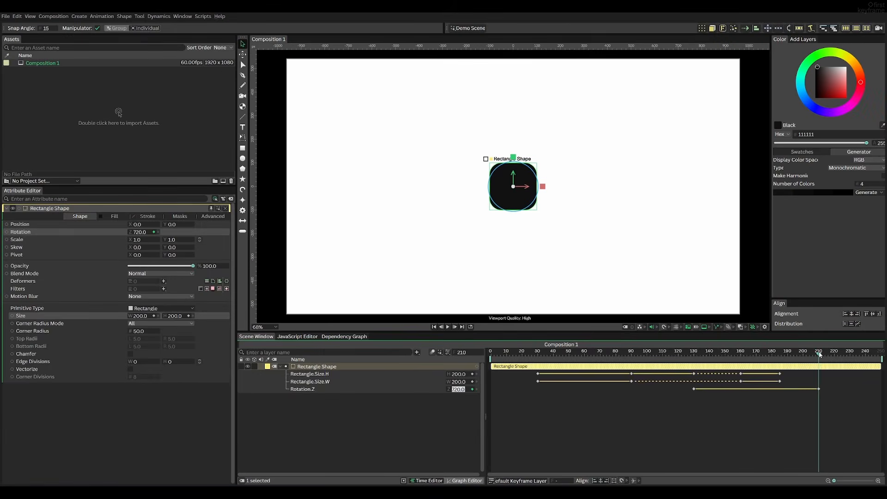
left_click_drag(819, 354, 864, 357)
left_click(553, 416)
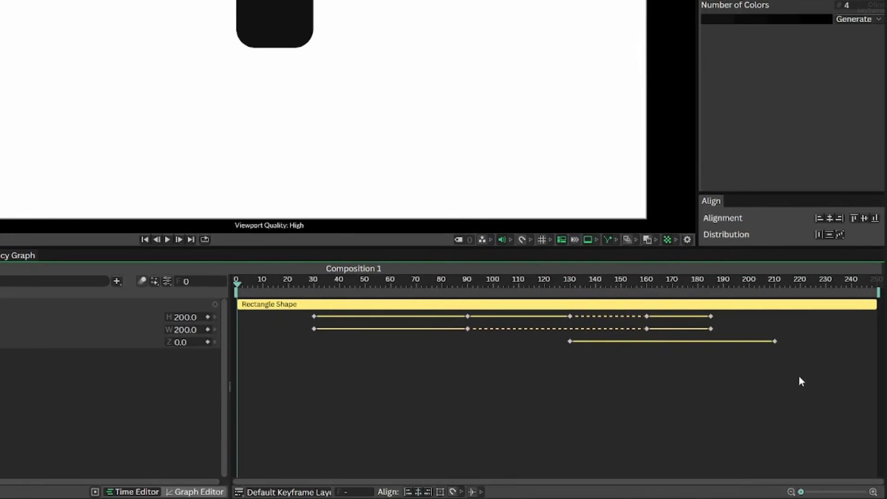
Select all of the rectangle's size and rotation keyframes and show their complete curves in the Graph Editor.
left_click_drag(818, 373, 287, 306)
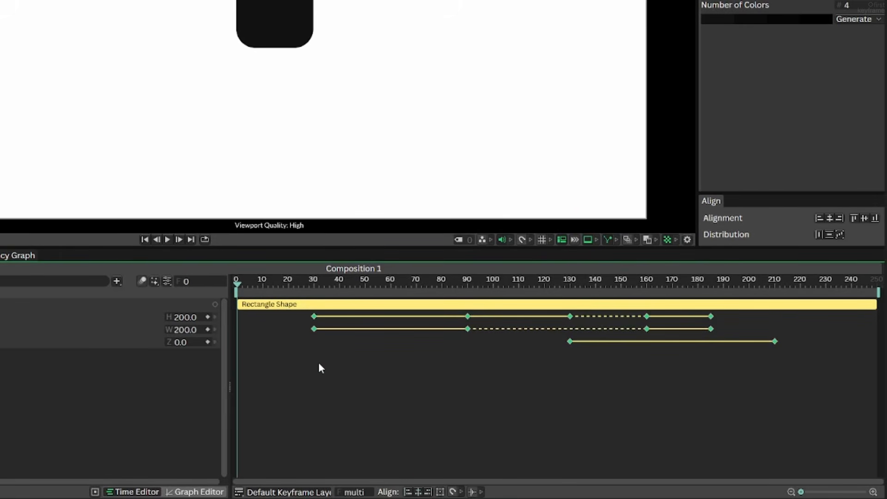
left_click(197, 491)
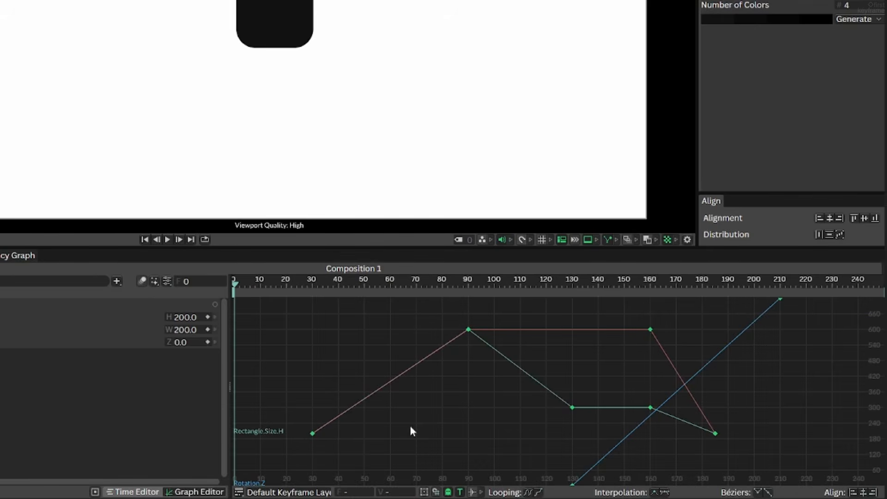
scroll(545, 361, "down", 5)
scroll(544, 362, "up", 5)
scroll(545, 362, "down", 4)
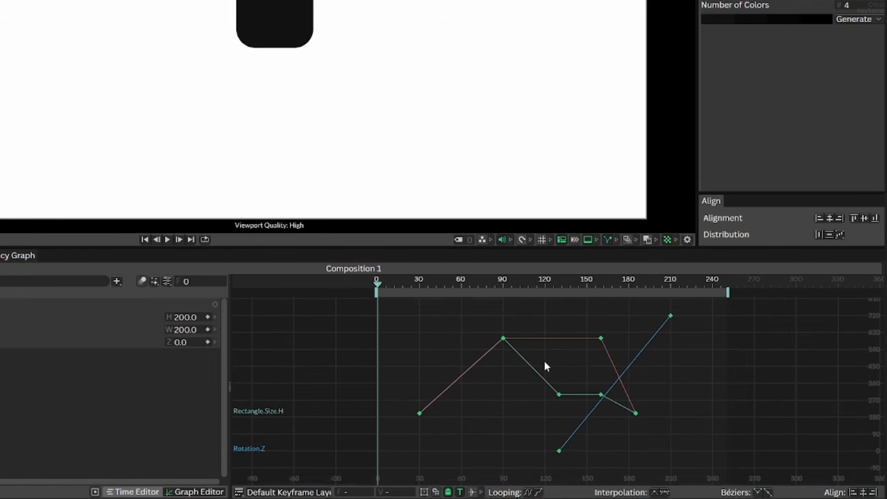
scroll(544, 361, "down", 2)
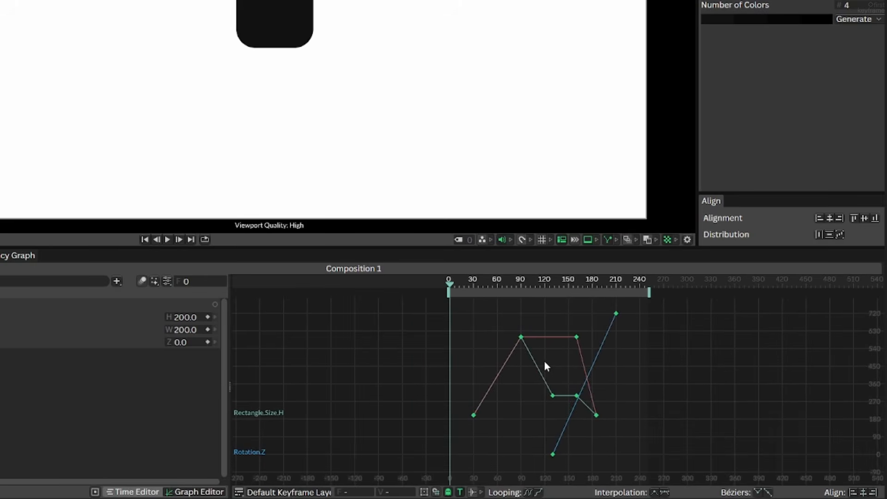
scroll(545, 362, "up", 4)
scroll(544, 361, "up", 1)
left_click_drag(618, 376, 573, 379)
Play and scrub the start of the animation to examine the rectangle's motion against its curves.
left_click_drag(285, 281, 278, 320)
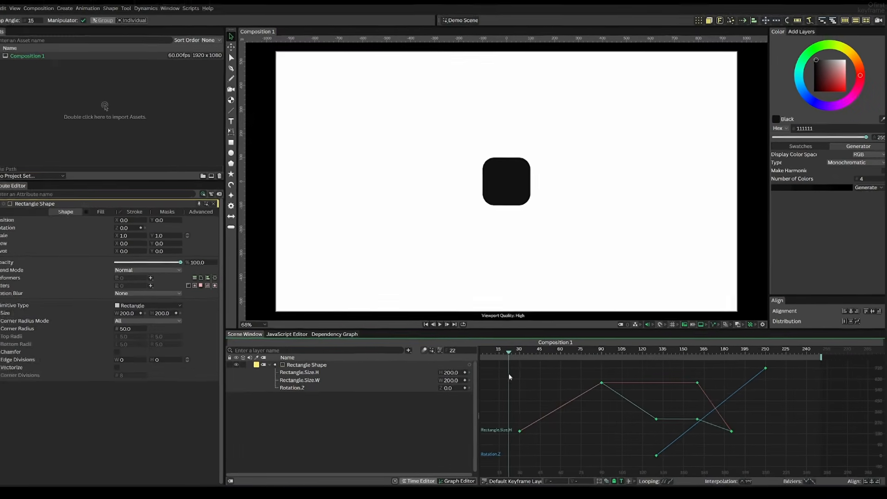
key("space")
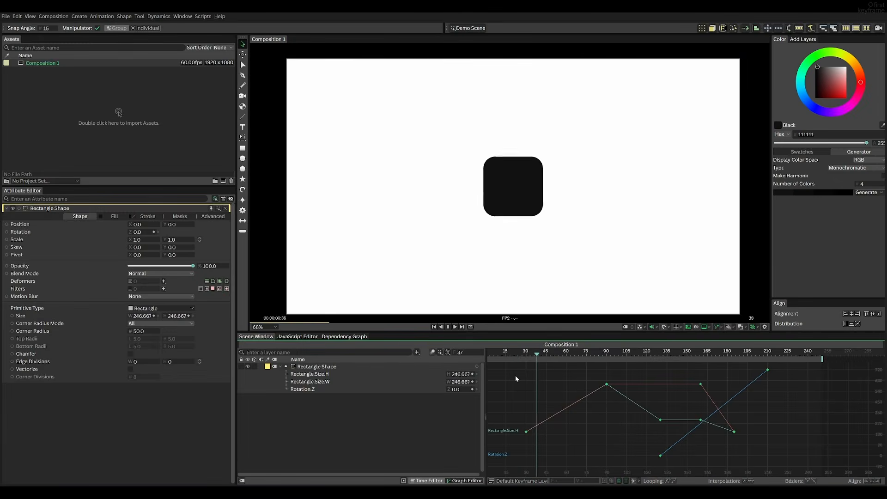
key("space")
left_click_drag(606, 364, 519, 369)
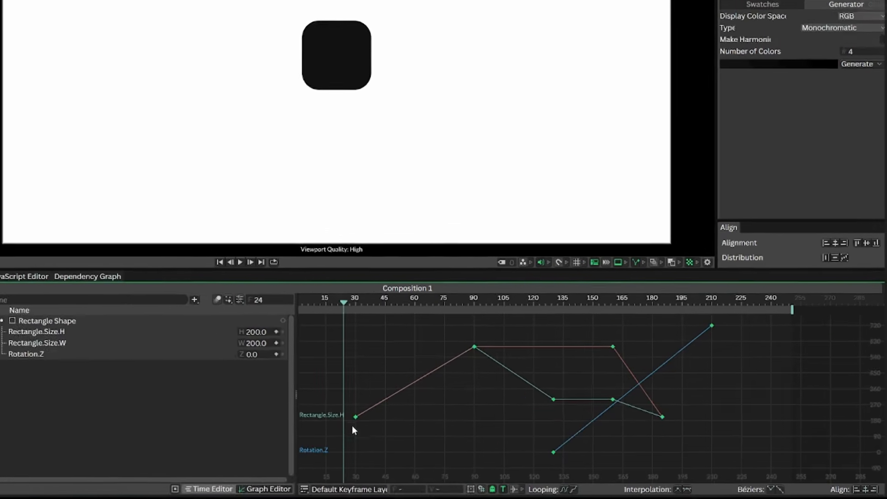
Apply eased key interpolation to the size keyframes at frames 30 and 90 and lengthen their Bézier handles to about 36 frames.
left_click_drag(511, 443, 605, 383)
left_click_drag(428, 334, 440, 326)
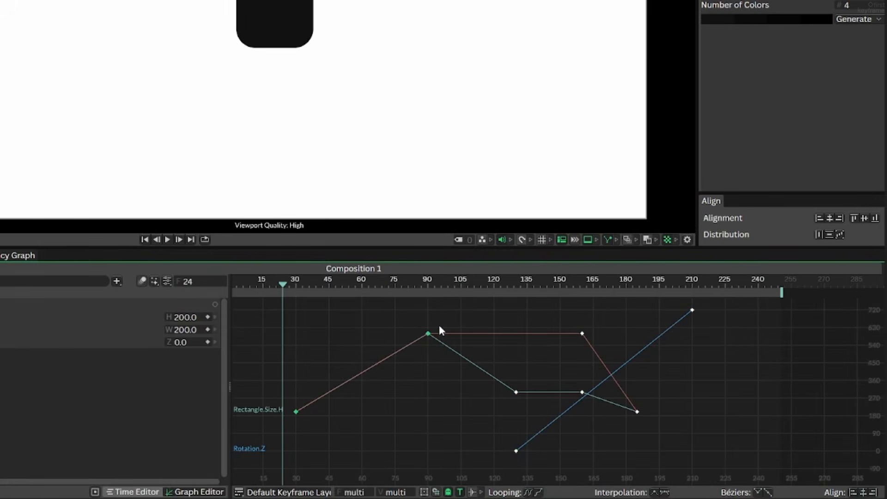
right_click(390, 353)
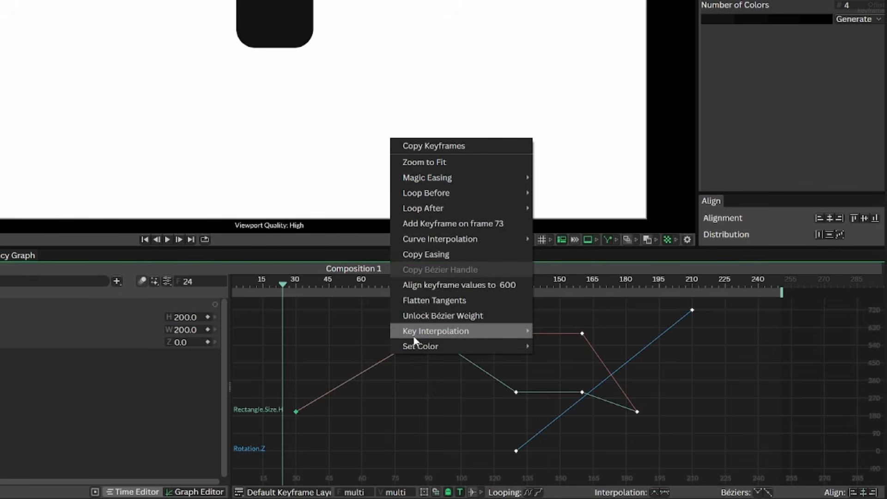
mouse_move(418, 334)
left_click(552, 347)
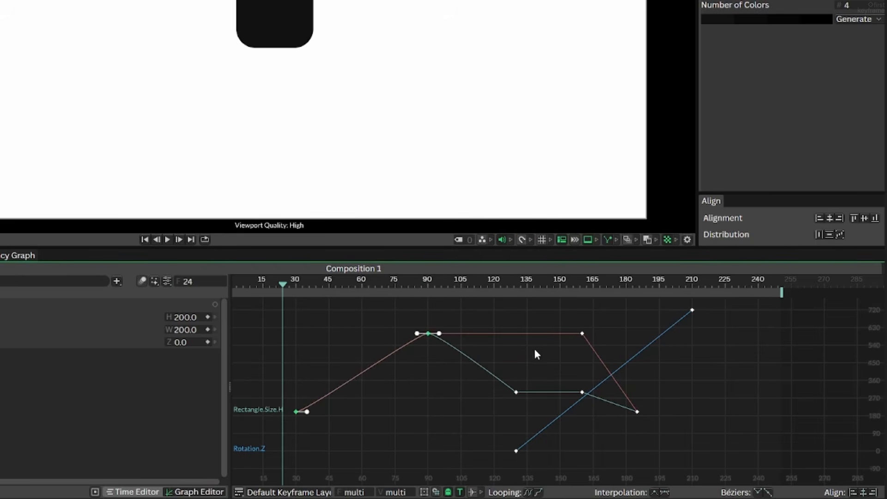
left_click_drag(419, 337, 350, 337)
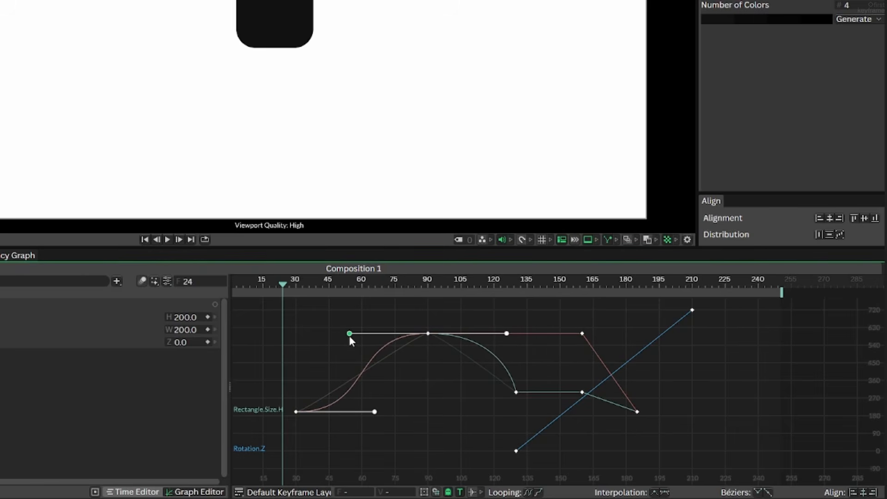
Play the start of the animation to examine the rectangle's eased growth.
left_click_drag(295, 287, 277, 288)
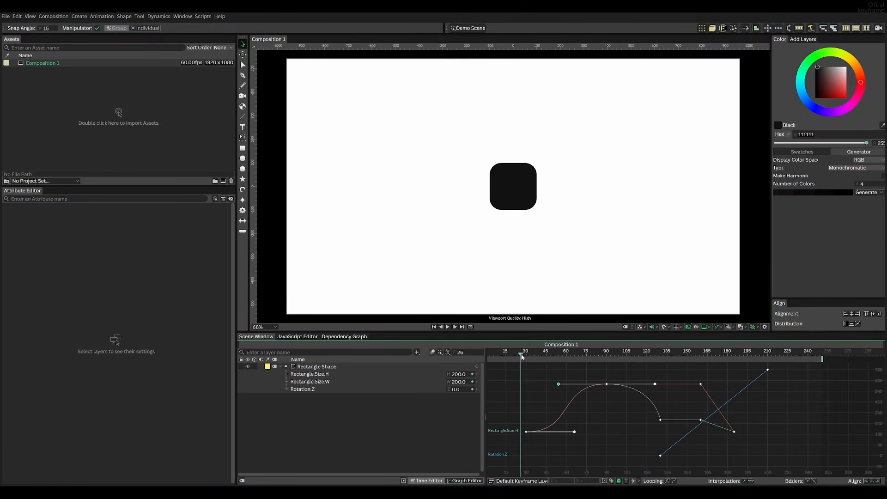
key("space")
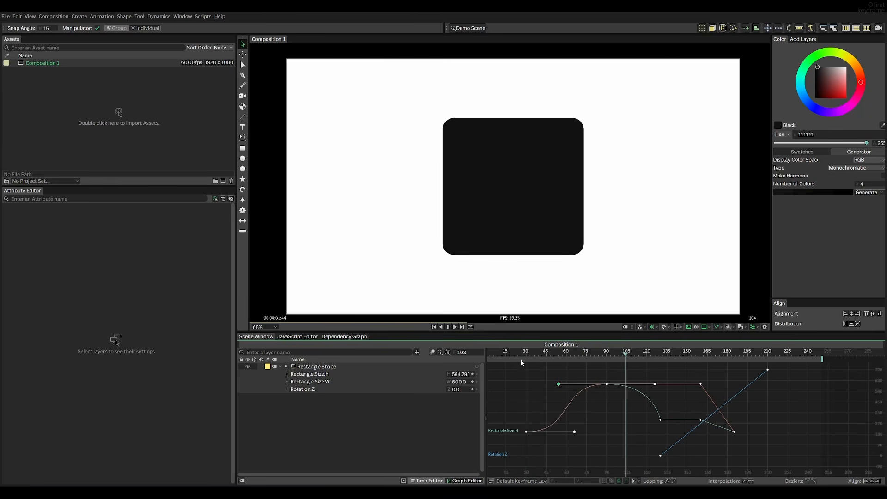
left_click_drag(596, 355, 516, 357)
left_click(604, 424)
key("space")
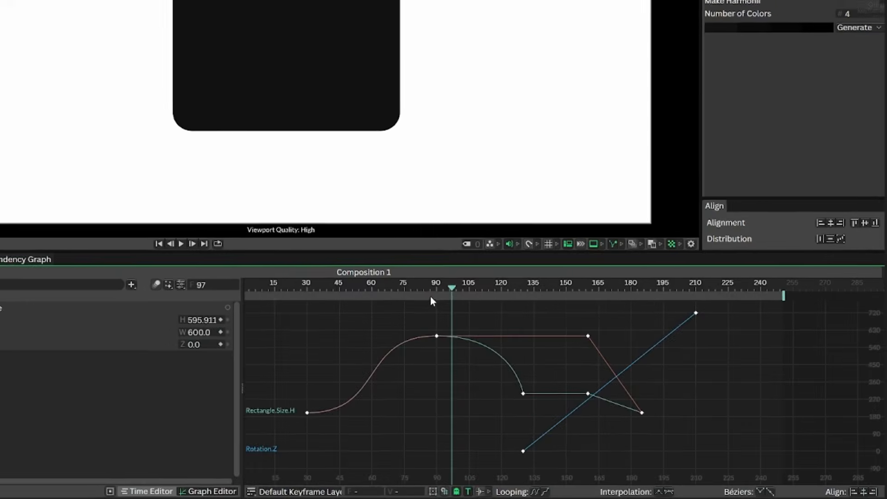
Move the current time to frame 90 and select the size keyframes there.
left_click_drag(425, 290, 437, 292)
left_click_drag(480, 362, 423, 406)
scroll(410, 382, "up", 3)
left_click(334, 342)
left_click_drag(374, 384, 467, 391)
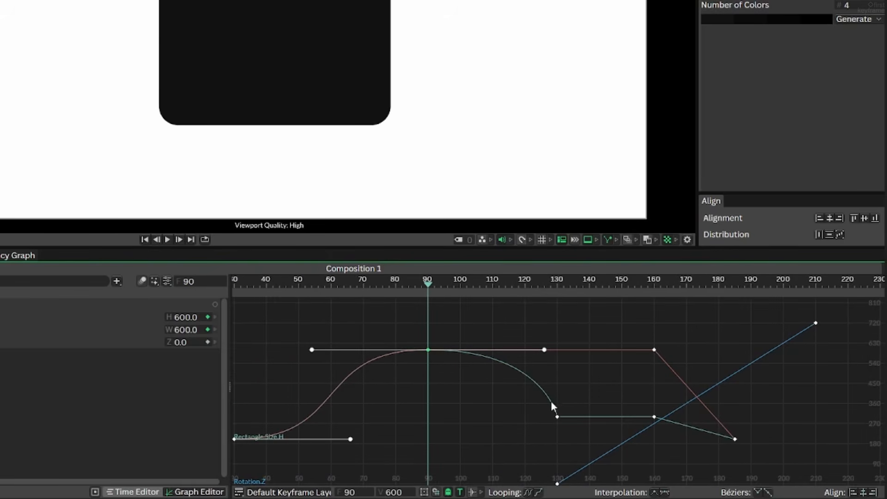
Apply eased key interpolation to the height keyframe at frame 130 and extend its incoming Bézier handle back to about frame 102.
left_click_drag(553, 417, 386, 329)
right_click(495, 368)
mouse_move(620, 347)
left_click(655, 361)
left_click_drag(640, 377, 610, 393)
left_click_drag(560, 430, 384, 342)
left_click(555, 423)
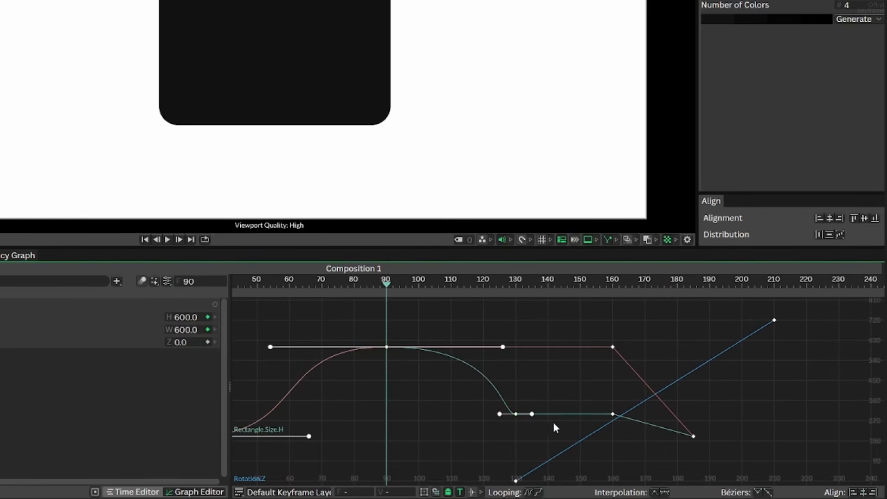
left_click_drag(499, 414, 425, 414)
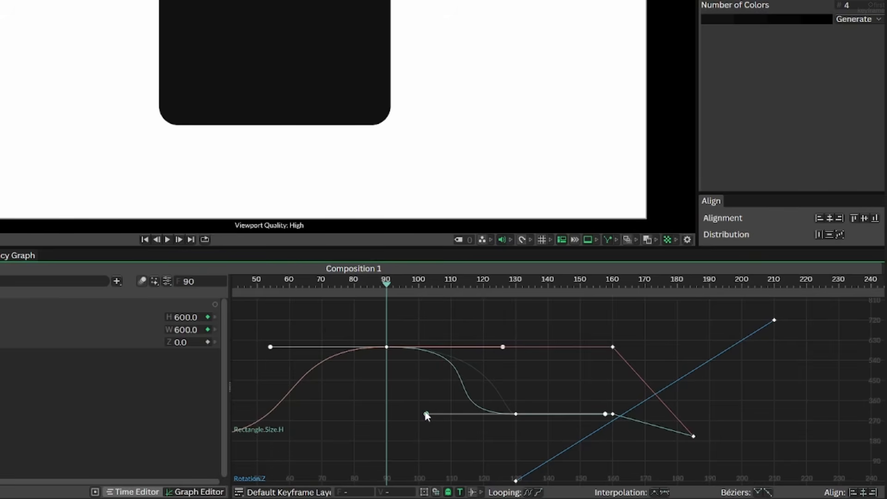
Try to shorten the outgoing Bézier handle of the size keyframe at frame 90, and undo the change.
left_click(387, 347)
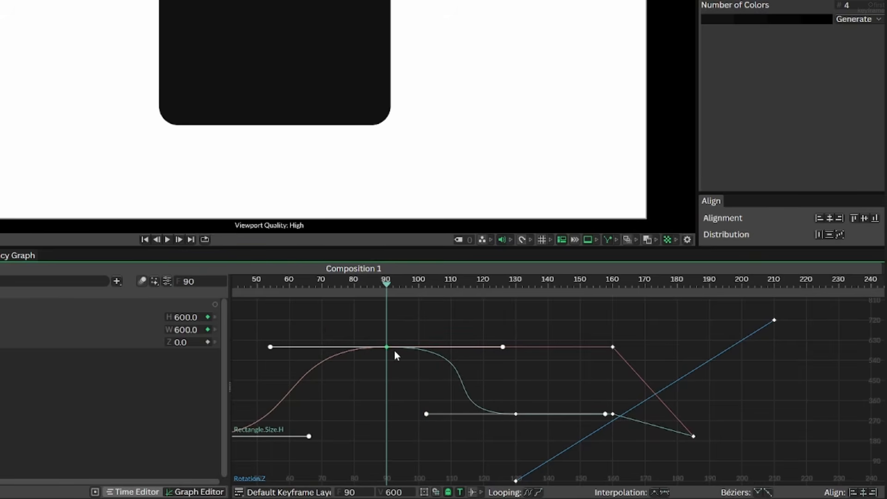
right_click(389, 352)
key("Escape")
left_click_drag(503, 348, 442, 347)
key("ctrl+z")
Unlock the Bézier weight of the size keyframe at frame 90 and shorten its outgoing handle to about frame 104.
right_click(388, 349)
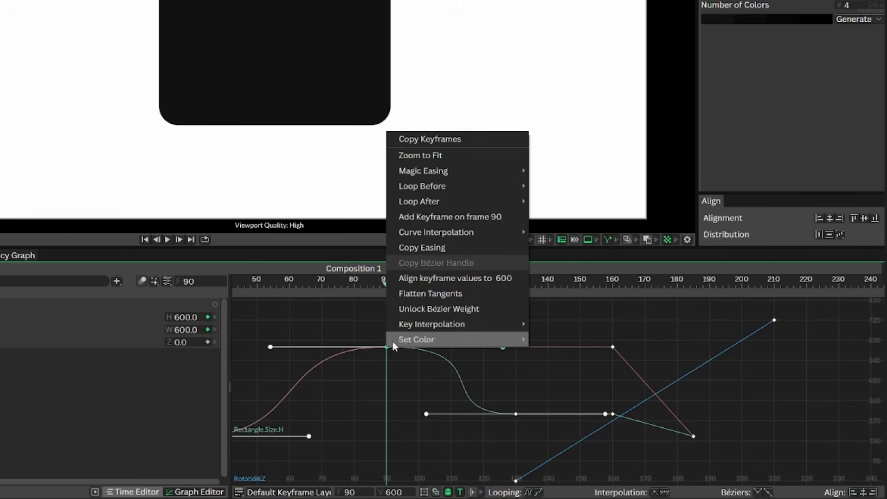
left_click(434, 310)
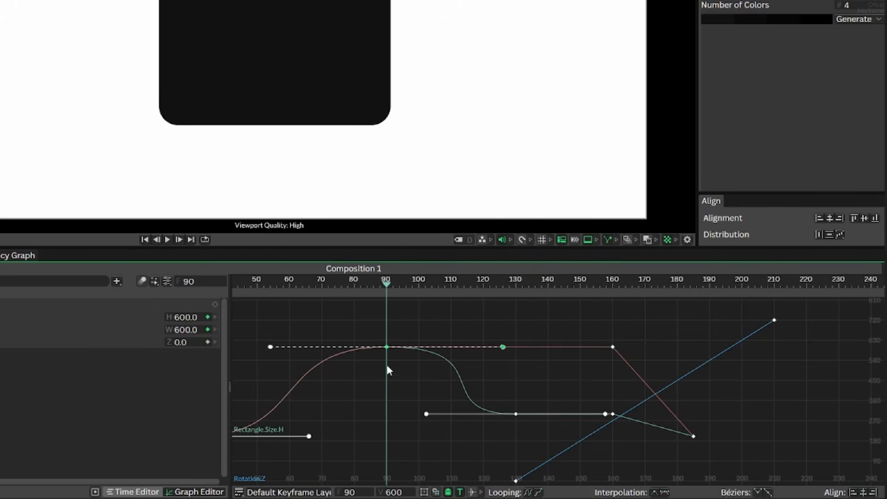
left_click_drag(503, 347, 433, 347)
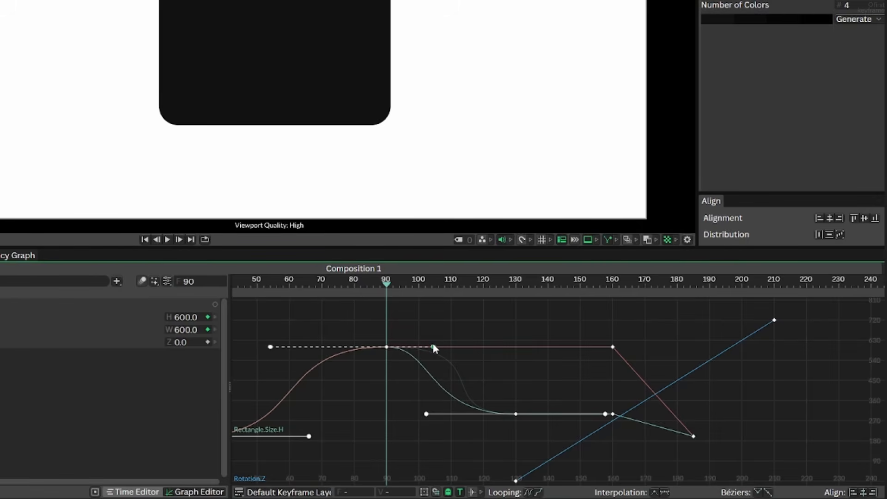
Play the animation through the height reduction to examine the adjusted easing.
left_click_drag(389, 286, 283, 286)
key("space")
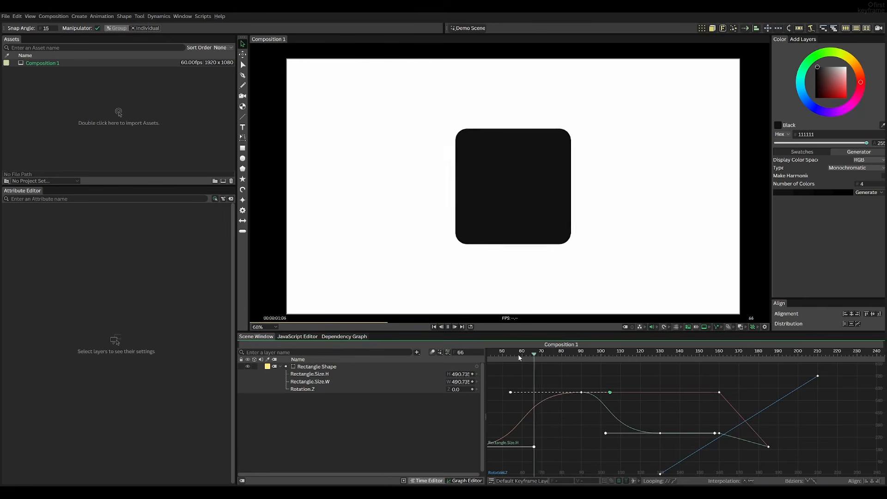
key("space")
Apply eased key interpolation to all size and rotation keyframes from frame 130 to 210, and deselect them.
left_click_drag(664, 399, 606, 389)
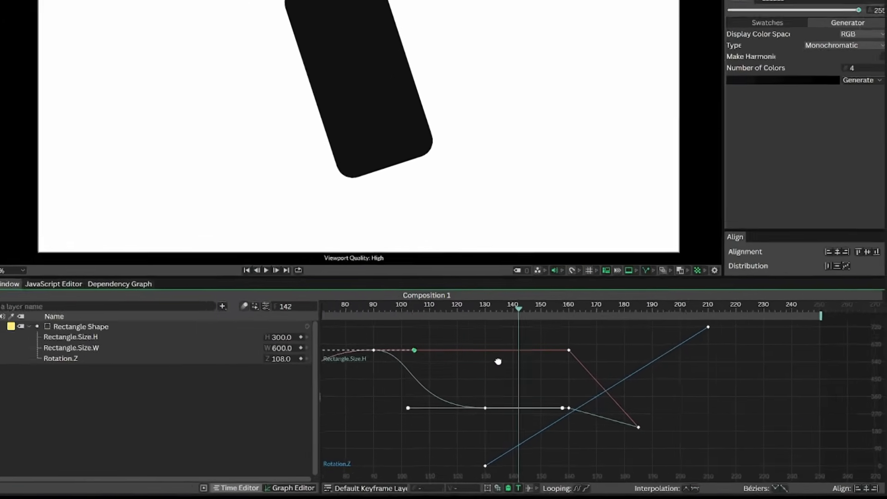
left_click_drag(434, 423, 400, 417)
left_click_drag(675, 308, 351, 480)
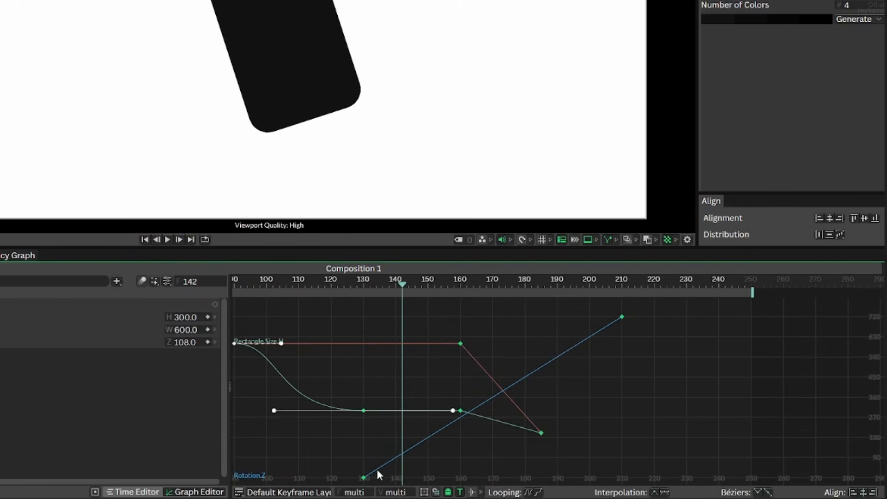
right_click(426, 437)
mouse_move(467, 414)
left_click(601, 430)
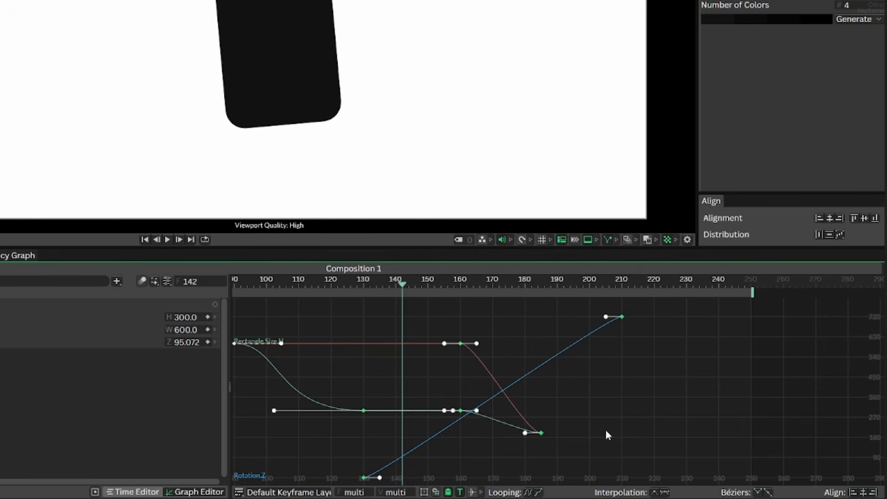
left_click(628, 419)
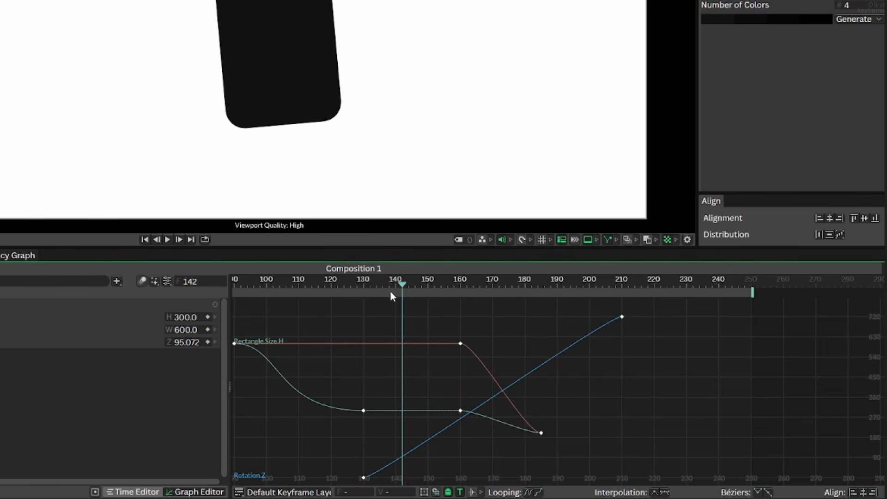
Play the second half of the animation and scrub to frame 158 to examine the shrinking and rotation.
left_click_drag(391, 292, 323, 285)
key("space")
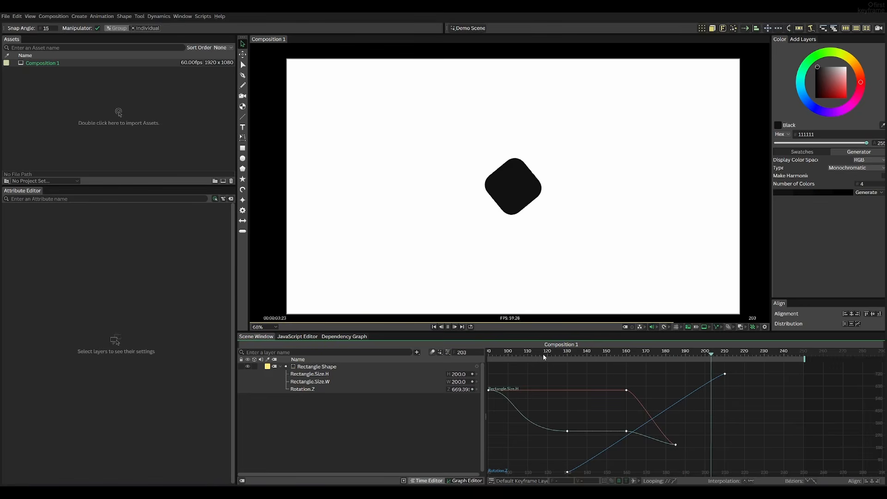
key("space")
mouse_move(637, 356)
left_mouse_down()
mouse_move(614, 356)
mouse_move(622, 362)
left_mouse_up()
Lengthen the Bézier handles of the size keyframes at frames 160 and 185 to about 15 frames.
left_click_drag(705, 452, 608, 385)
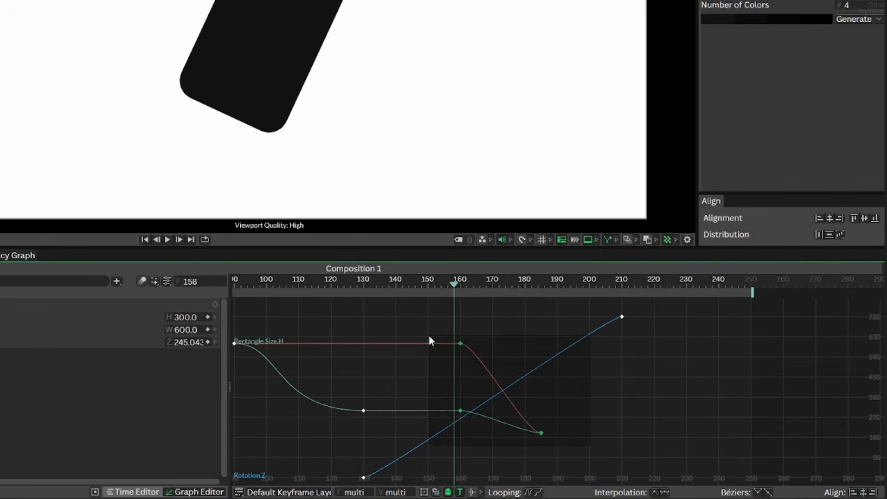
left_click_drag(430, 340, 430, 335)
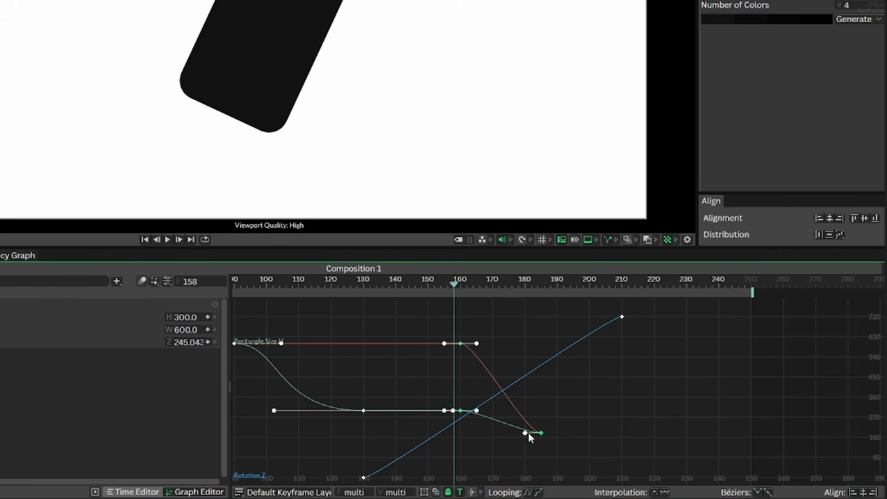
left_click_drag(526, 434, 494, 435)
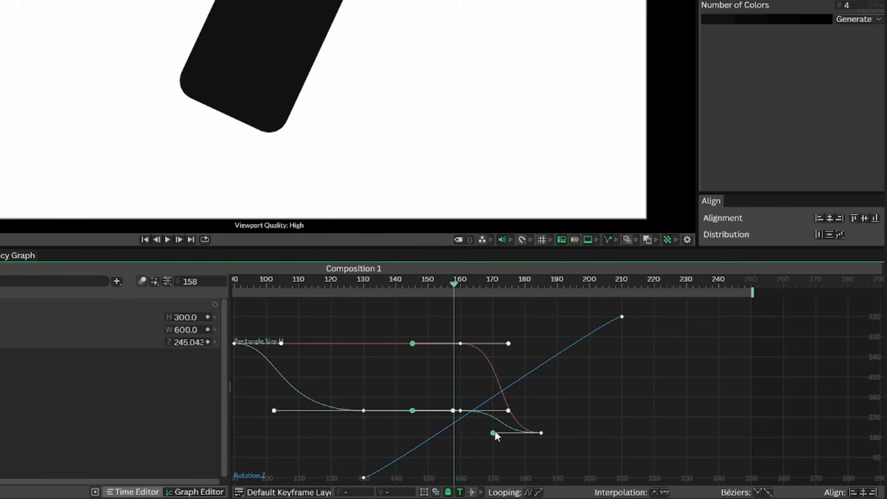
left_click(570, 417)
Shorten the Bézier handles of both size keyframes at frame 160 to about 7 frames, and play the shrinking motion.
key("space")
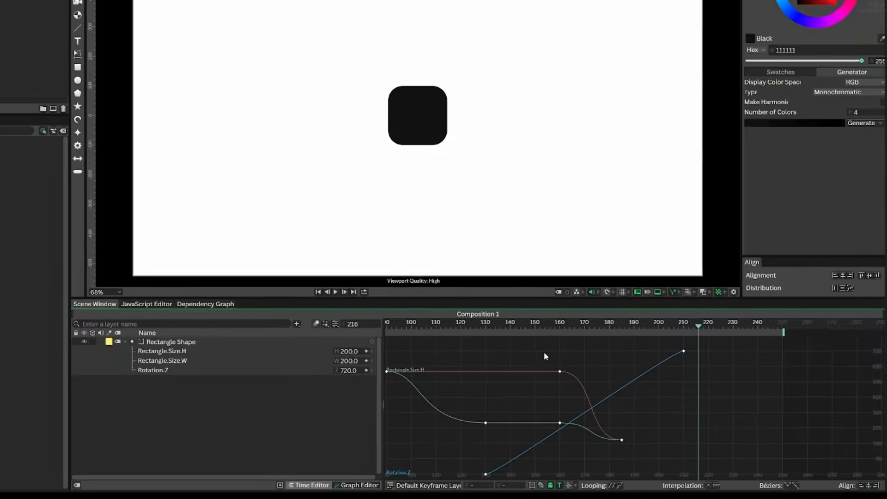
left_click_drag(611, 374, 648, 437)
left_click_drag(508, 410, 485, 406)
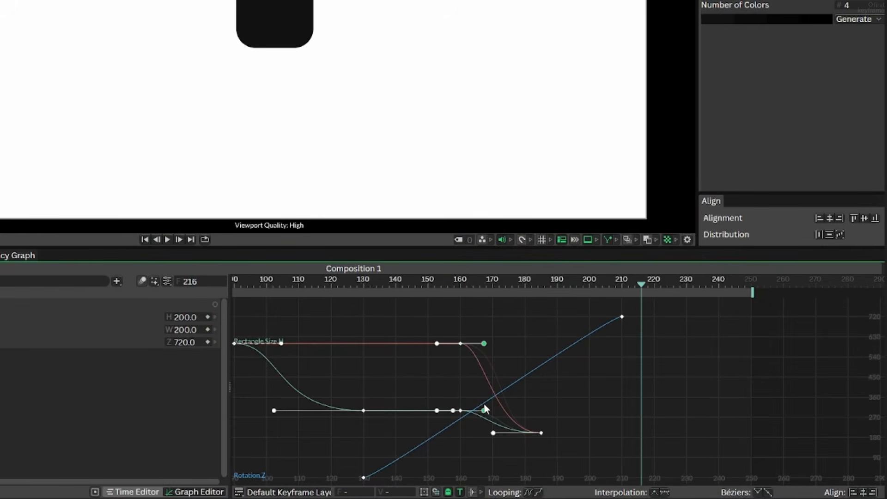
left_click_drag(439, 280, 375, 279)
key("space")
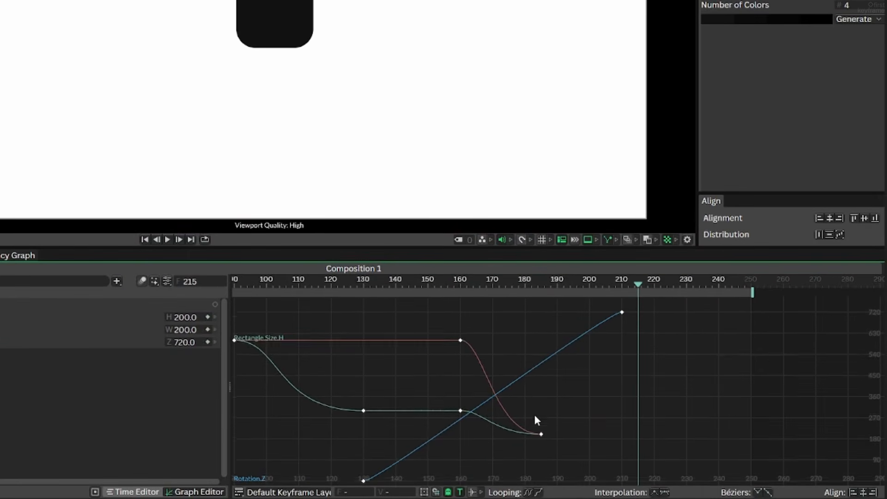
Lengthen the Bézier handles of the rotation keyframes at frames 130 and 210 together to about 56 frames.
scroll(535, 417, "down", 5)
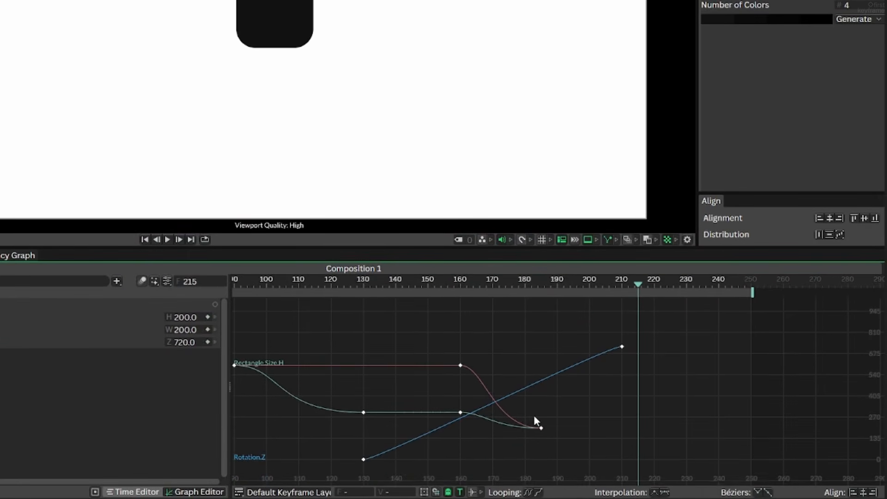
scroll(523, 409, "up", 5)
left_click_drag(592, 411, 613, 416)
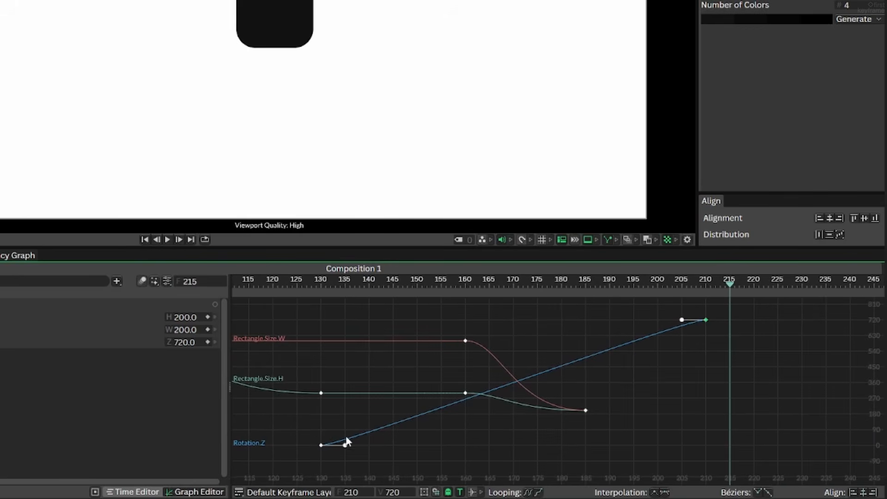
left_click_drag(346, 445, 398, 446)
key("ctrl+z")
left_click(321, 445, "shift")
left_click_drag(682, 324, 434, 323)
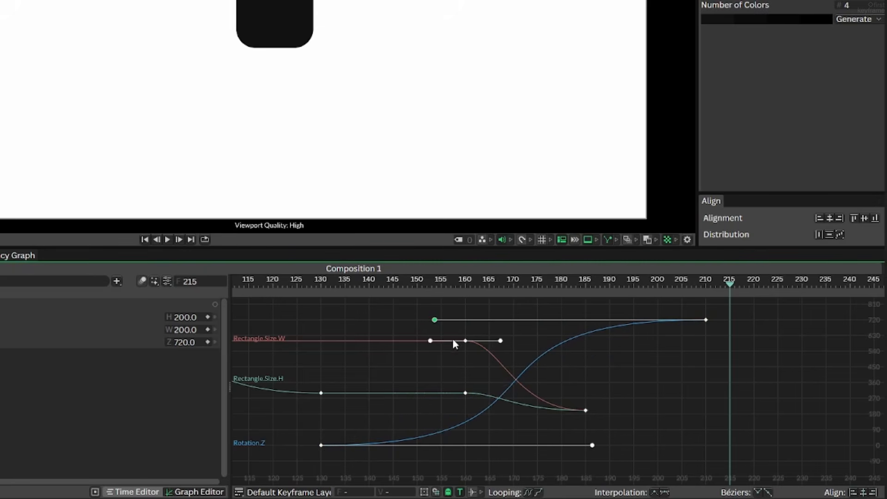
Play the animation to examine the eased rotation.
left_click_drag(420, 287, 249, 291)
key("space")
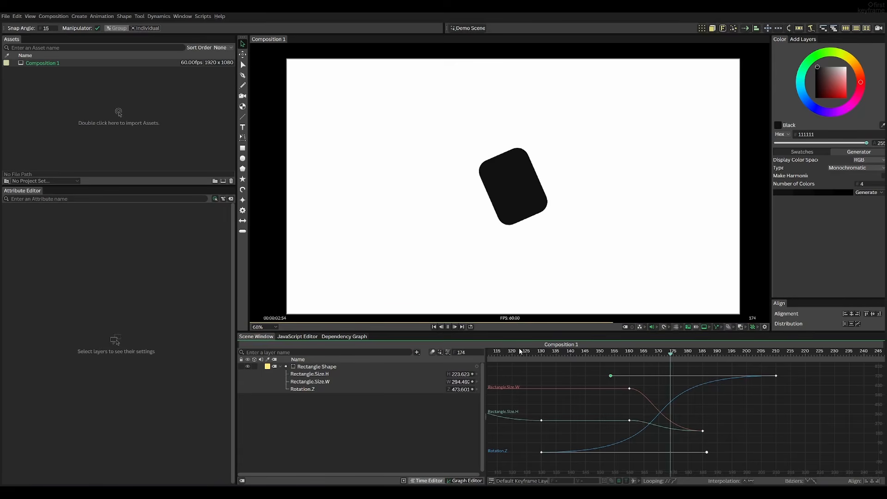
key("space")
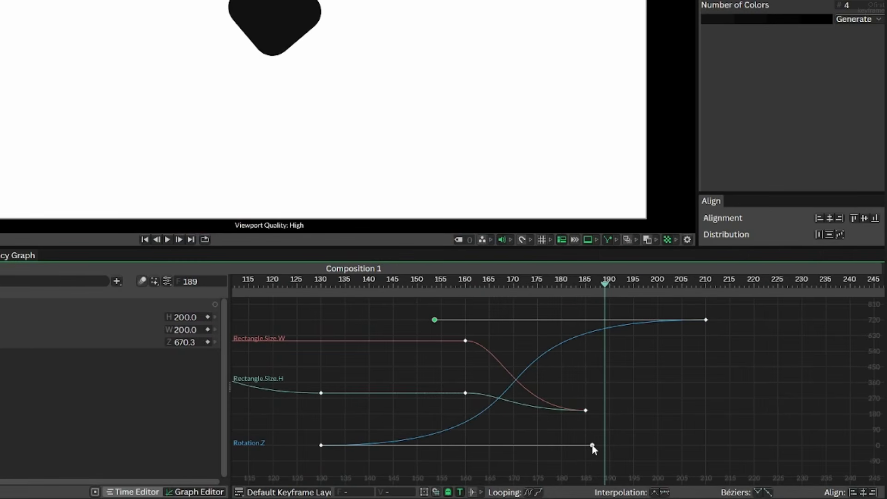
Shorten the incoming Bézier handle of the rotation keyframe at frame 210 to about frame 166, and play the rotation.
left_click_drag(593, 445, 570, 443)
key("ctrl+z")
left_click_drag(435, 320, 492, 320)
left_click_drag(471, 285, 345, 284)
key("space")
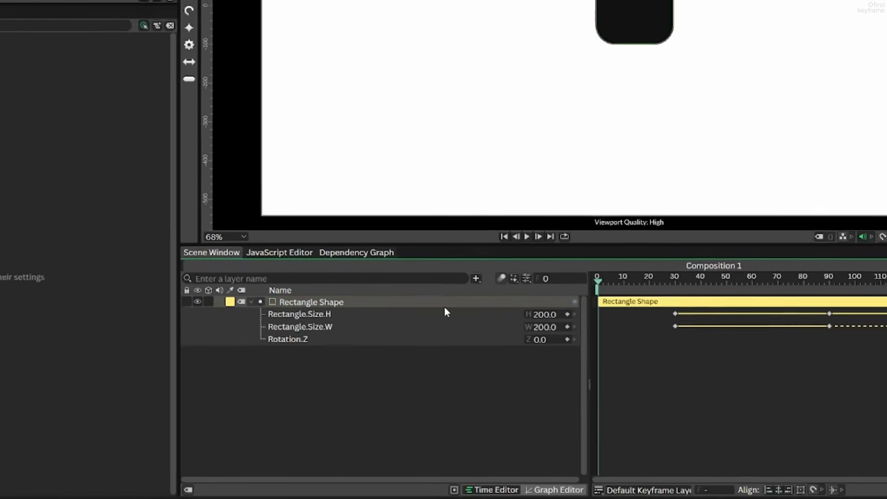
Select the rectangle layer and set its motion blur to Full.
left_click(397, 368)
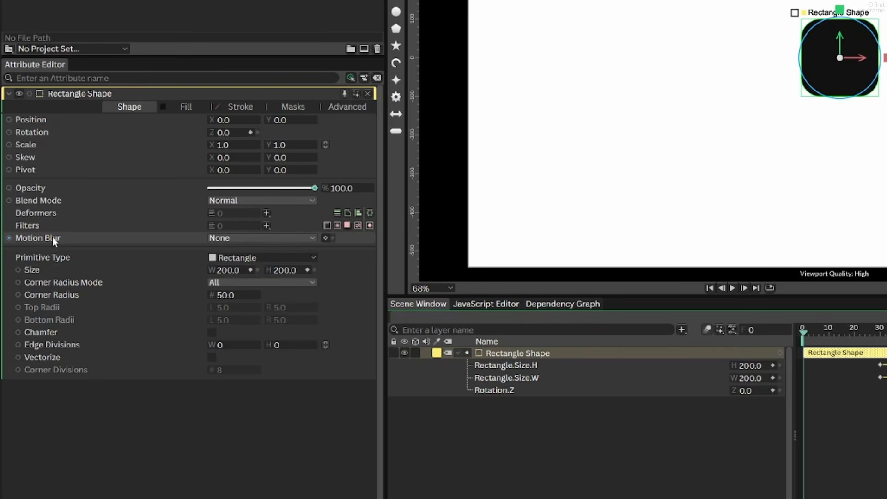
left_click(218, 238)
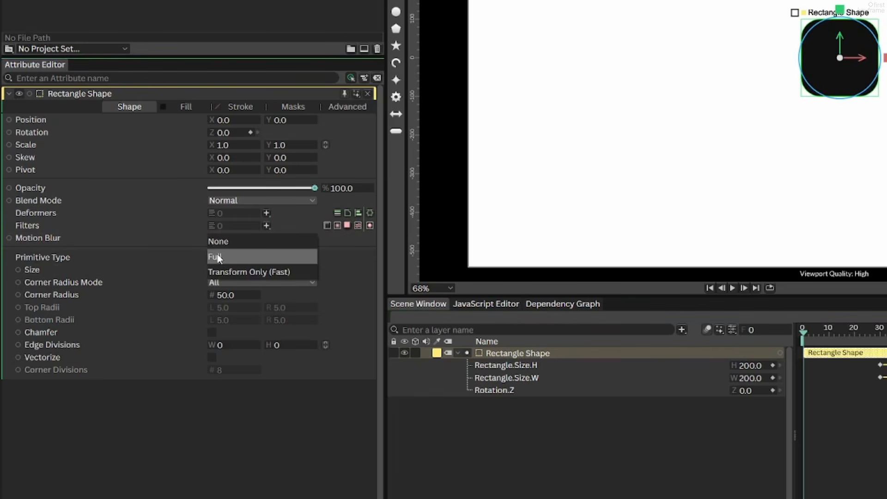
left_click(219, 257)
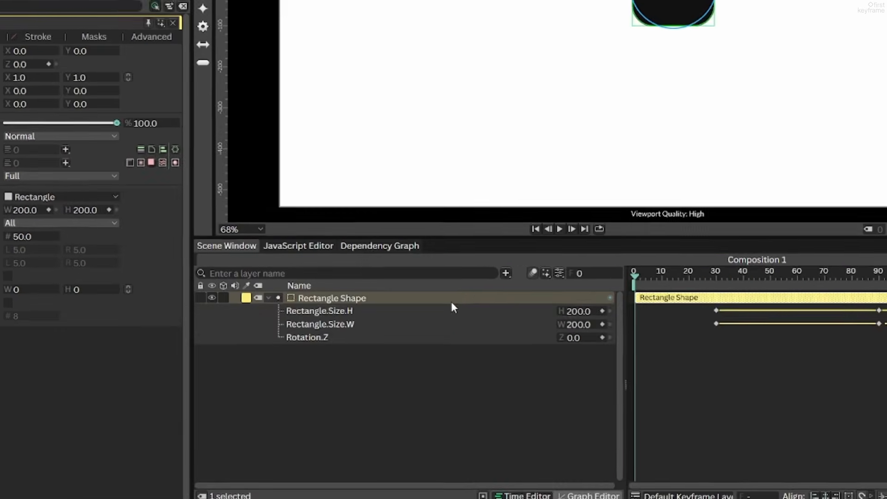
Enable full motion blur for the composition and open the composition settings.
left_click(534, 273)
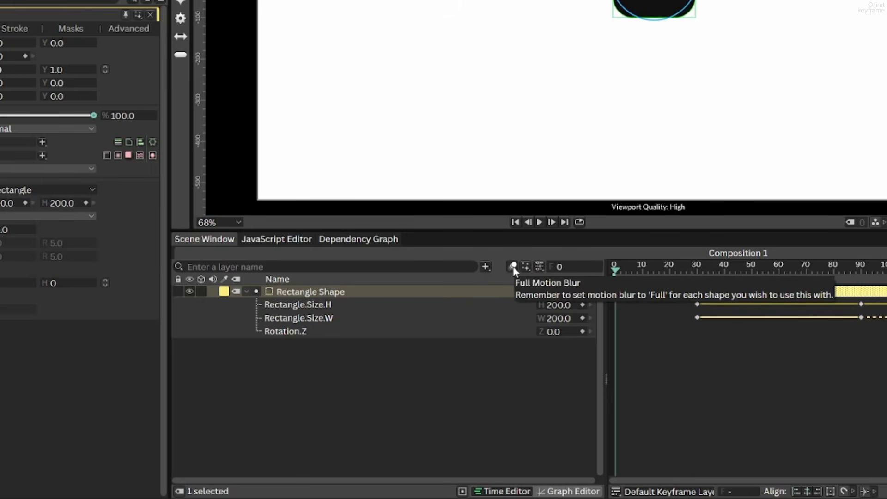
left_click(538, 268)
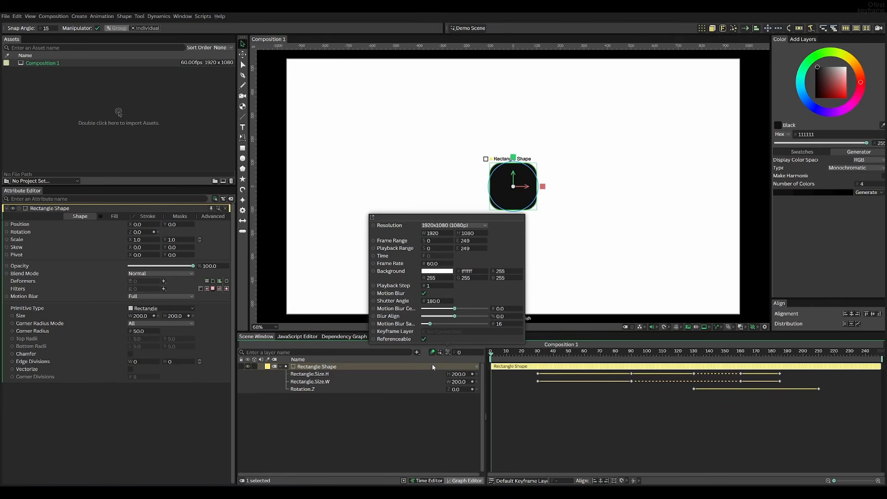
Lengthen the incoming Bézier handle of the size keyframes at frame 185 to about frame 165, and play the animation.
left_click(436, 414)
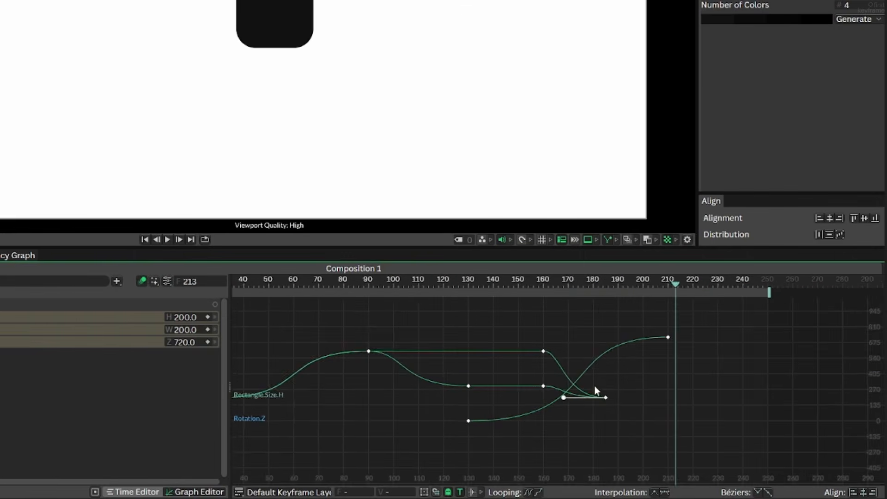
scroll(705, 415, "up", 5)
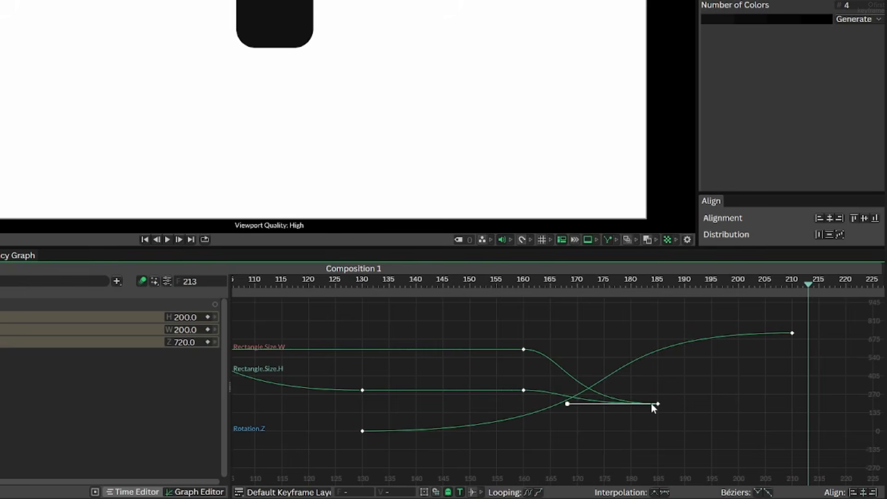
left_click(679, 403)
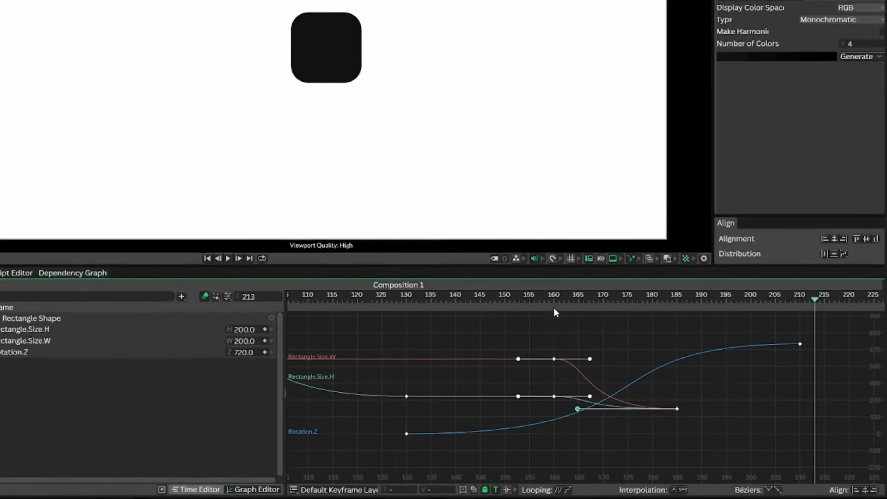
left_click(454, 281)
key("space")
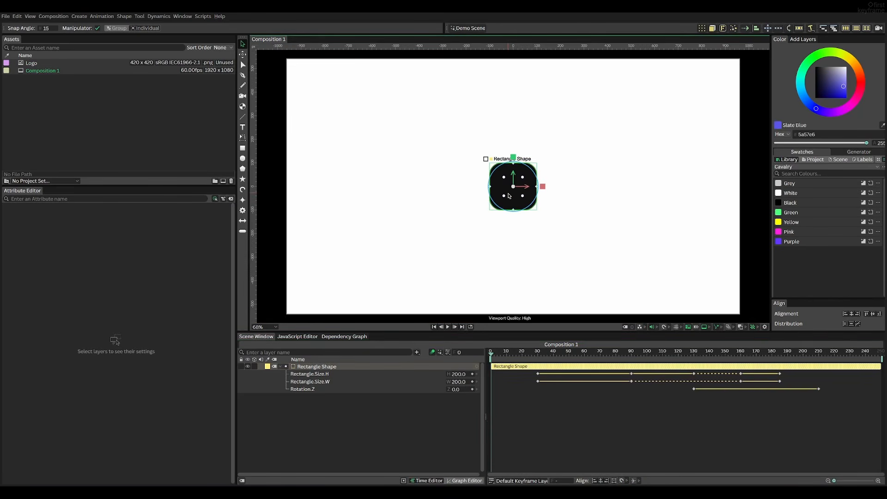
Add an Image Shader to the fill of the rectangle shape.
left_click(508, 196)
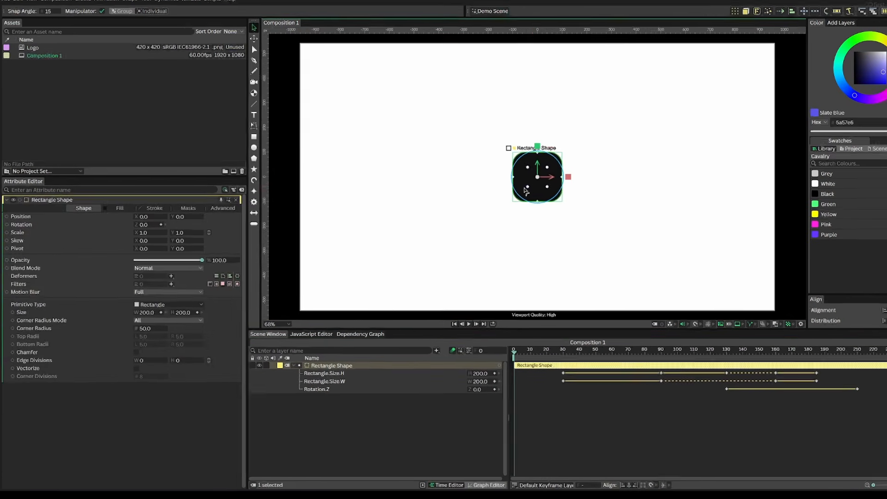
left_click(106, 216)
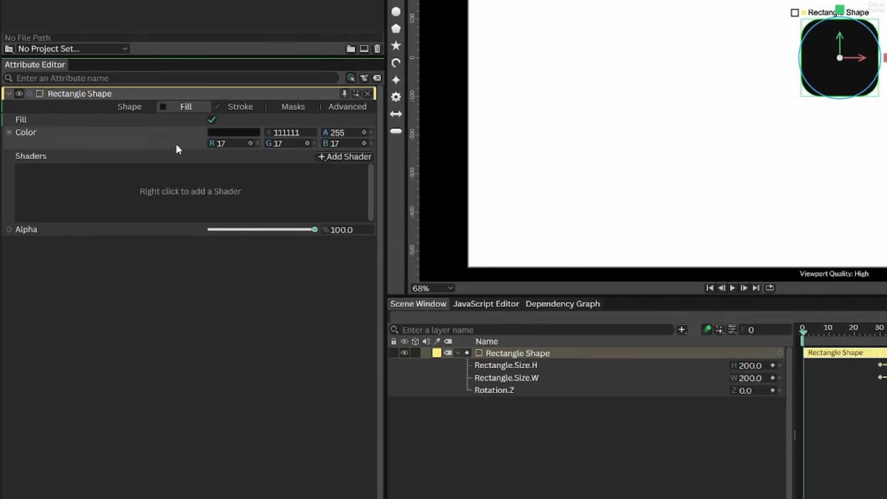
right_click(177, 186)
mouse_move(222, 257)
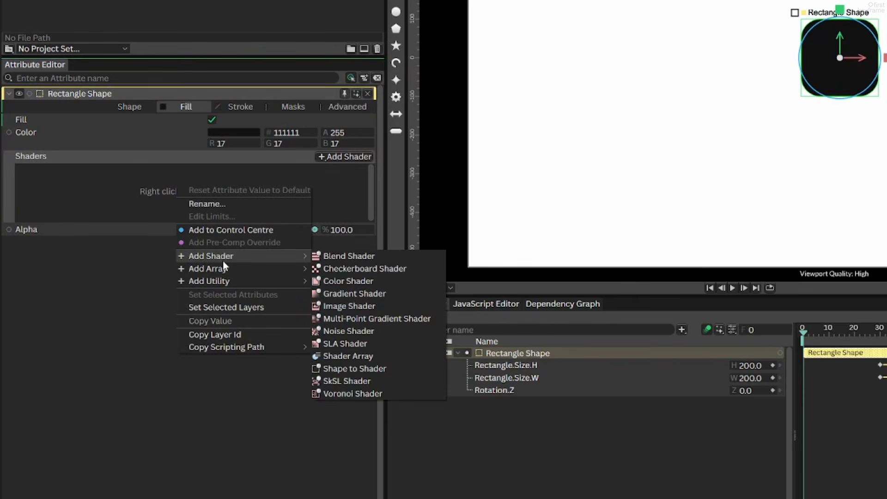
left_click(345, 307)
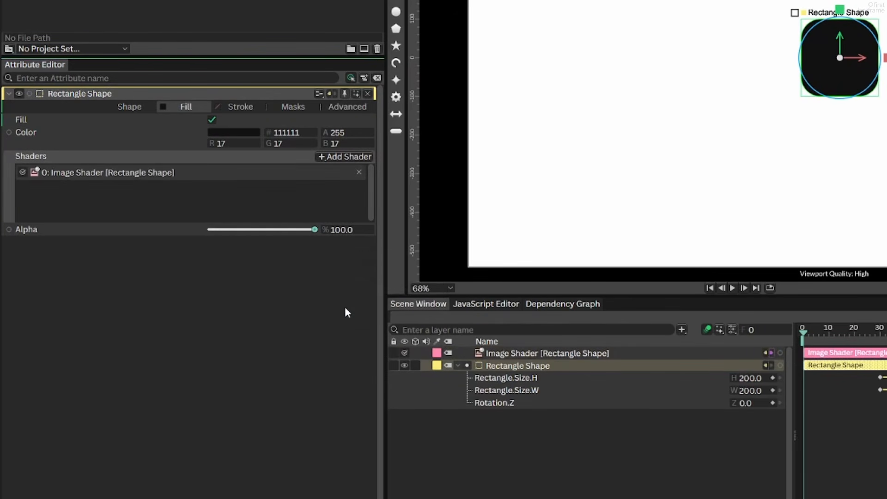
Load the Logo asset into the image shader and scale it to 0.75 over a Slate Blue rectangle fill.
left_click(518, 354)
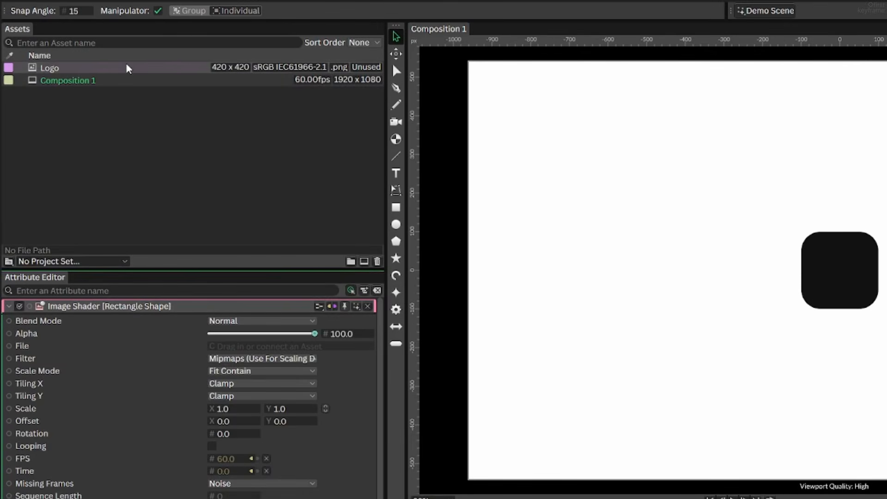
left_click_drag(129, 69, 243, 349)
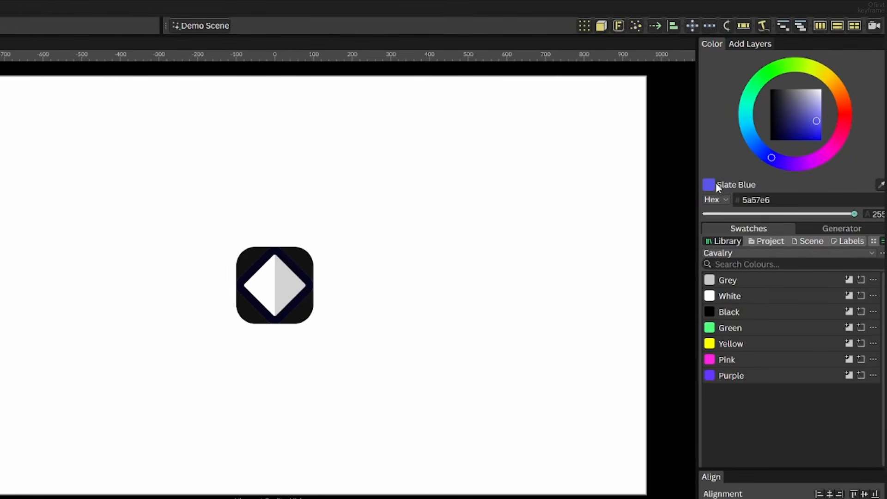
left_click_drag(253, 318, 244, 313)
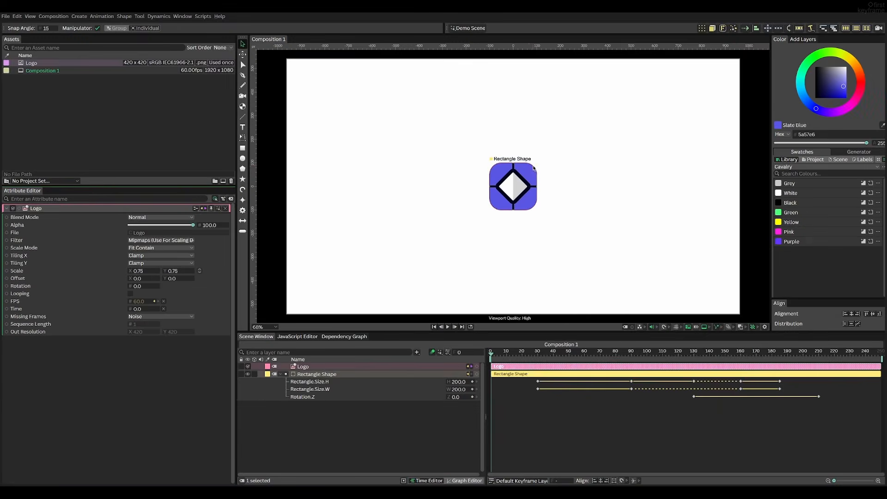
Set both Tiling X and Tiling Y of the Logo shader to Decal.
scroll(847, 152, "up", 9)
scroll(498, 147, "down", 3)
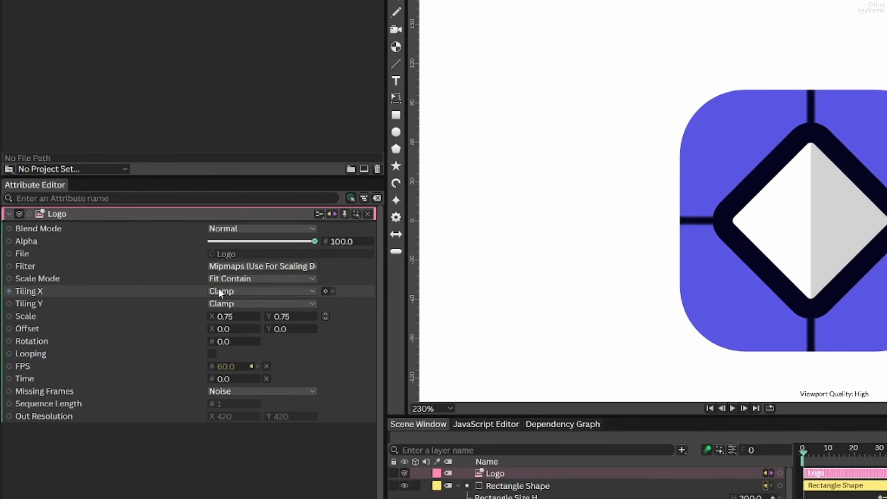
left_click(219, 290)
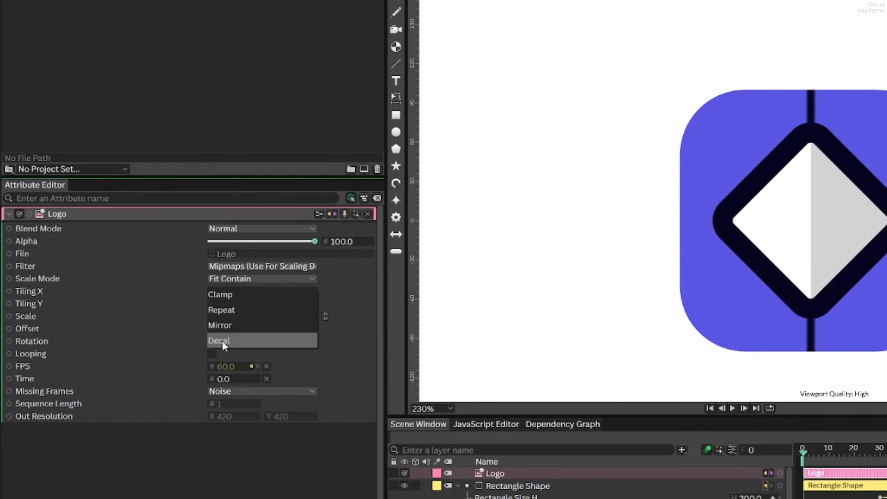
left_click(222, 341)
left_click(231, 303)
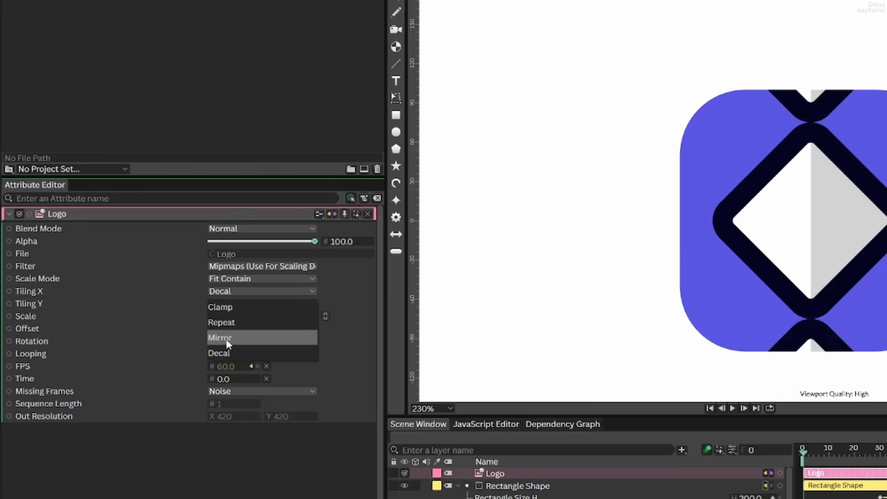
left_click(222, 353)
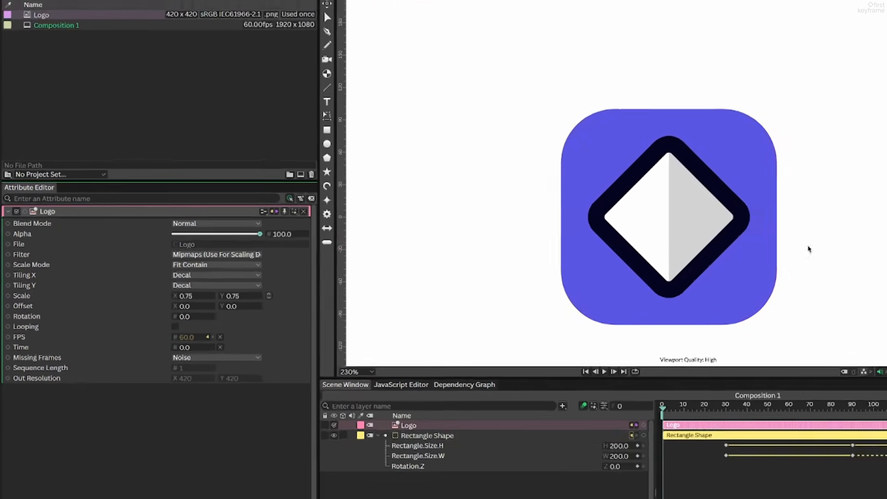
Deselect the layers and play the animation to examine the rectangle with its logo.
scroll(808, 249, "down", 8)
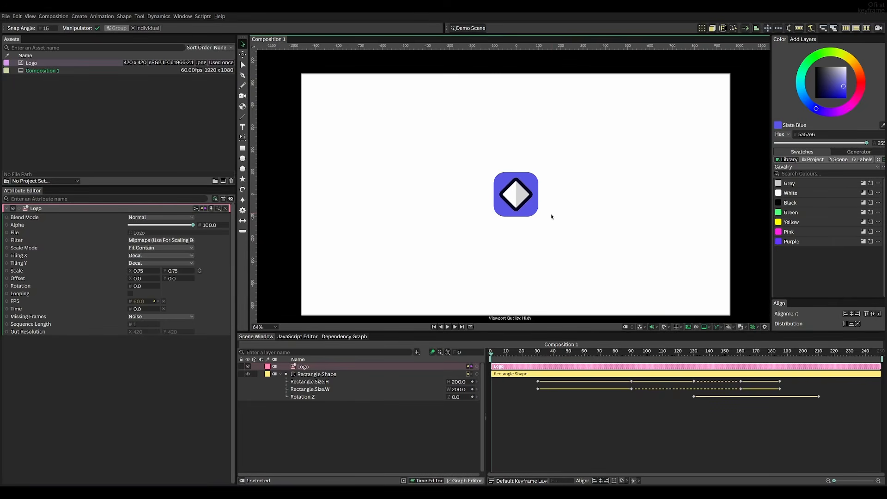
left_click_drag(551, 216, 546, 206)
left_click_drag(508, 354, 455, 370)
left_click(450, 422)
key("space")
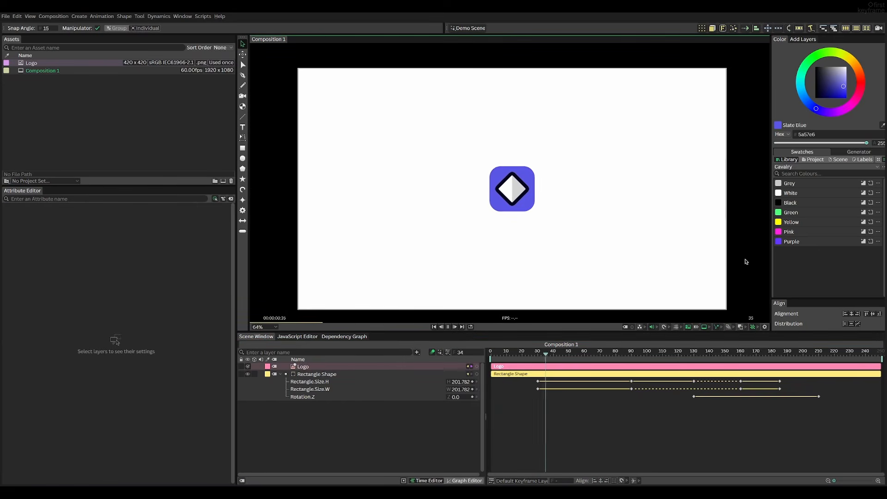